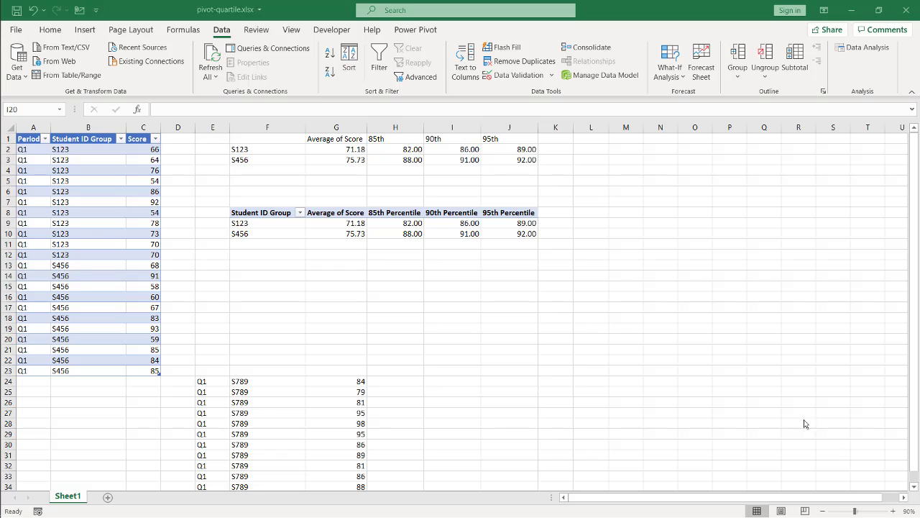
# - Review the Average of Score value field settings and leave the summary as Average
pyautogui.click(354, 224)
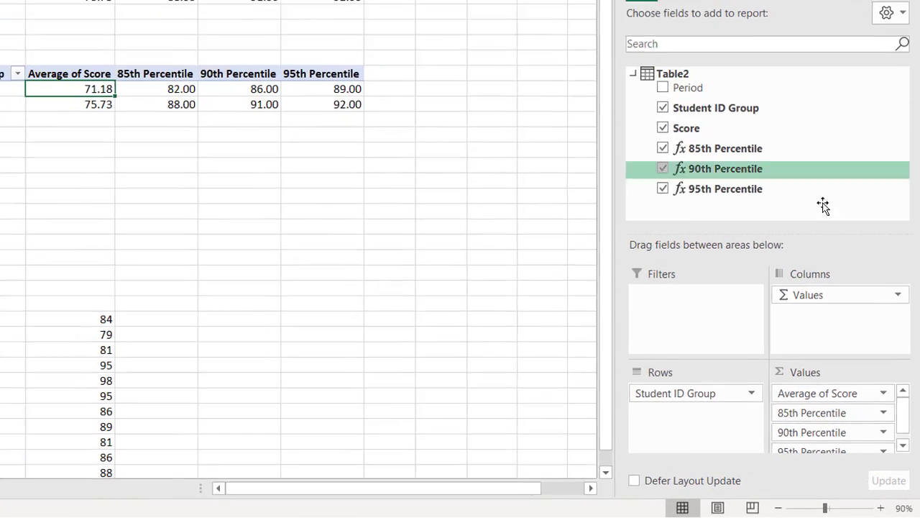
pyautogui.rightClick(72, 89)
pyautogui.moveTo(208, 297)
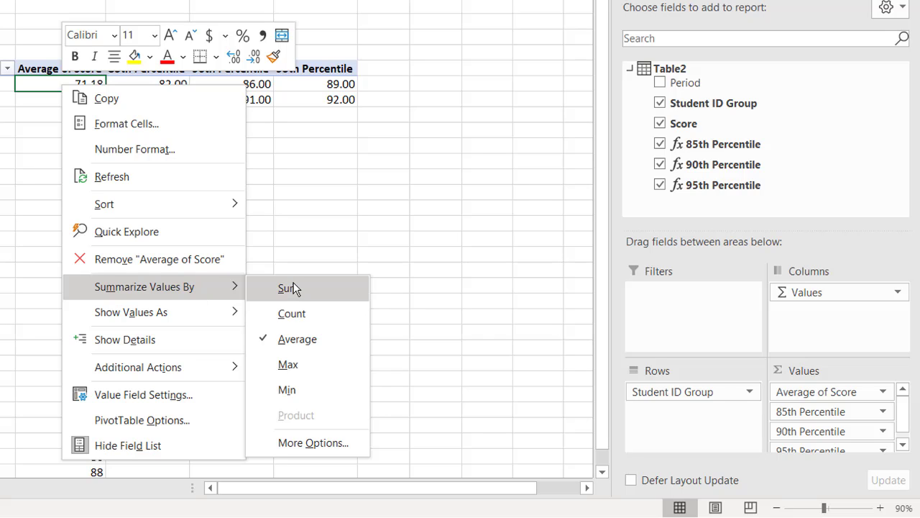
pyautogui.click(312, 443)
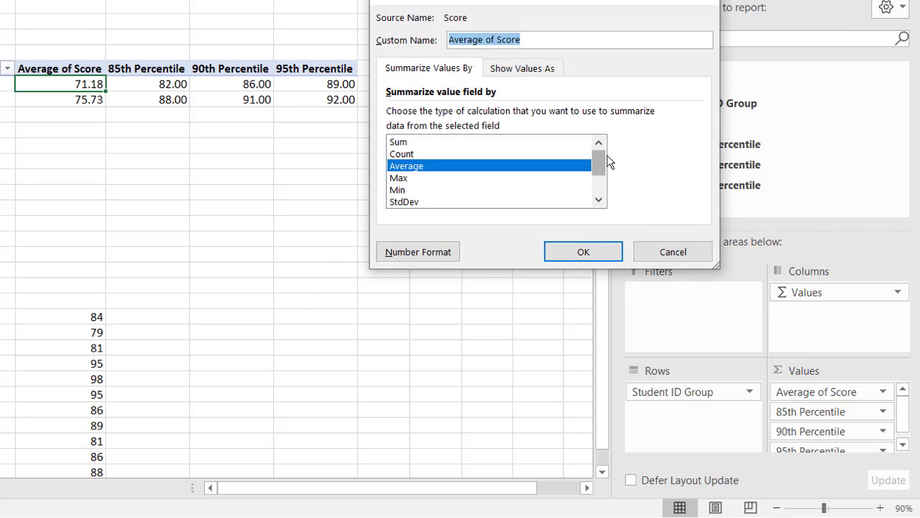
pyautogui.moveTo(597, 164); pyautogui.dragTo(609, 191)
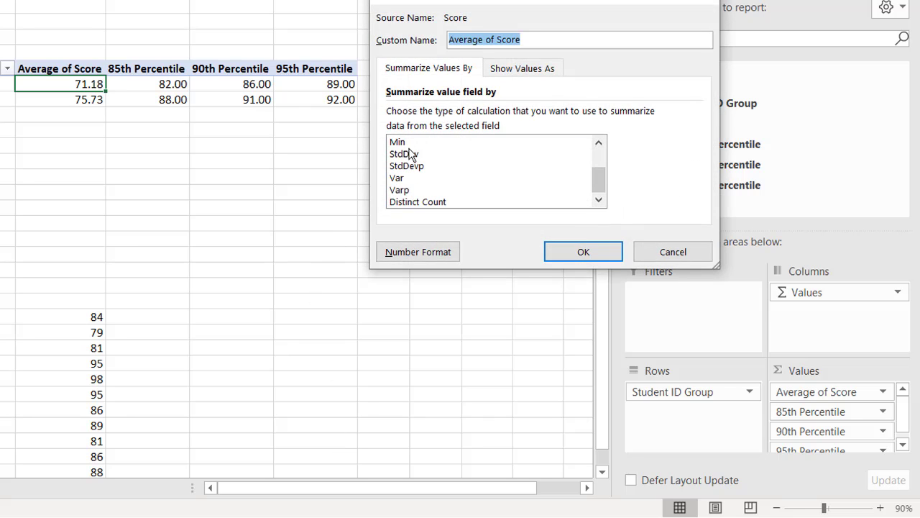
pyautogui.click(601, 253)
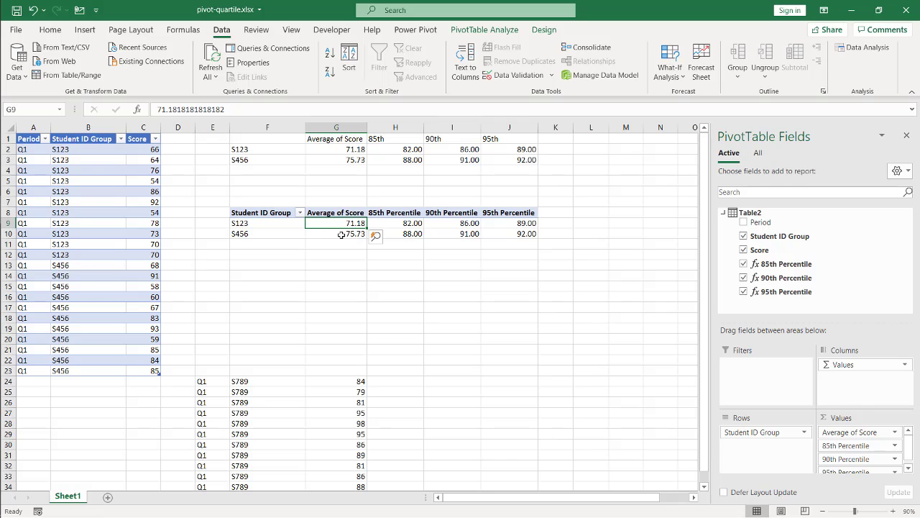
pyautogui.moveTo(341, 235)
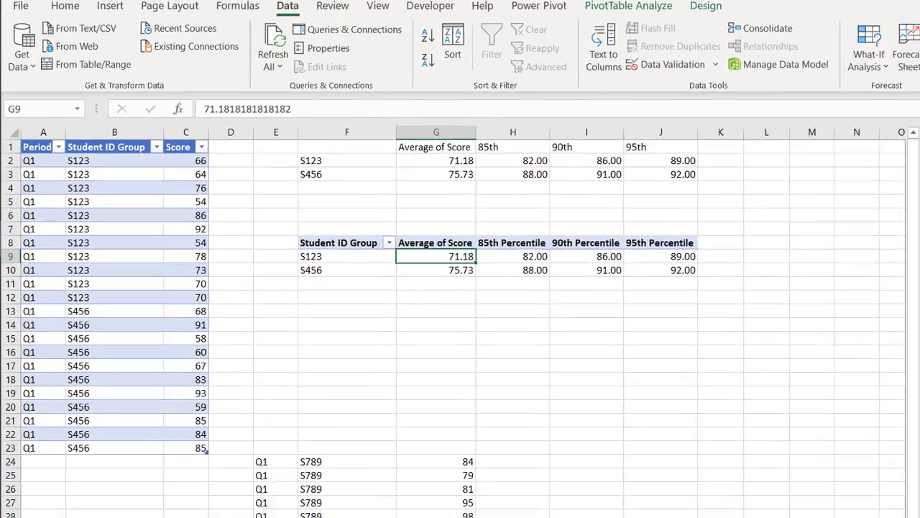
pyautogui.click(381, 257)
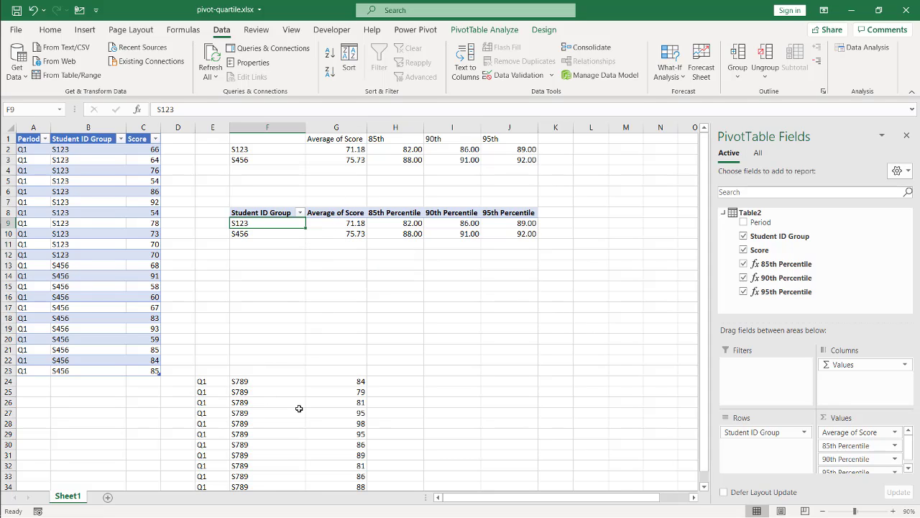
# - Copy the eleven S789 score rows into the source table starting at row 24
pyautogui.click(269, 167)
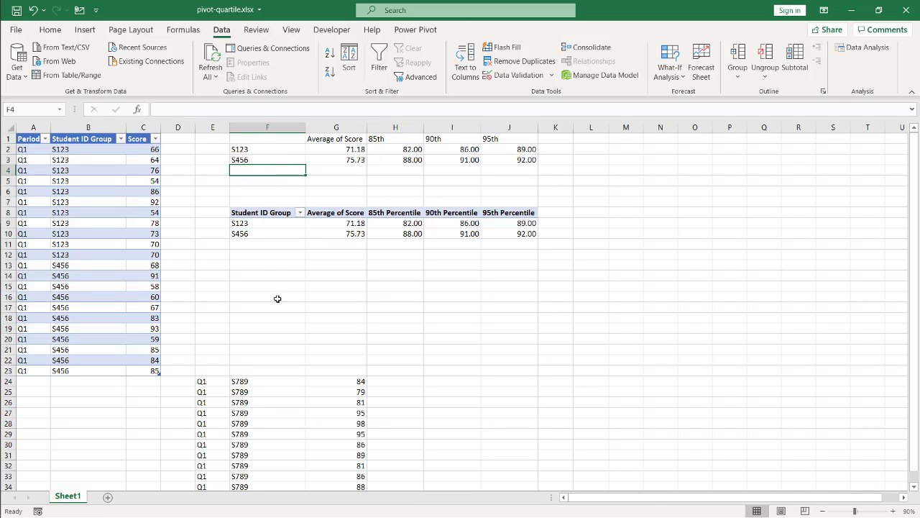
pyautogui.moveTo(208, 381); pyautogui.dragTo(312, 424)
pyautogui.hotkey('ctrl', 'c')
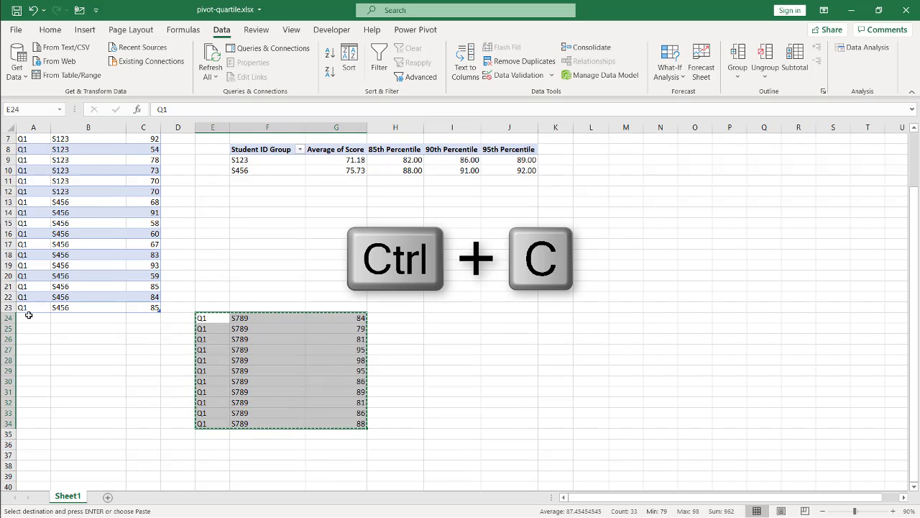
pyautogui.click(28, 315)
pyautogui.hotkey('ctrl', 'v')
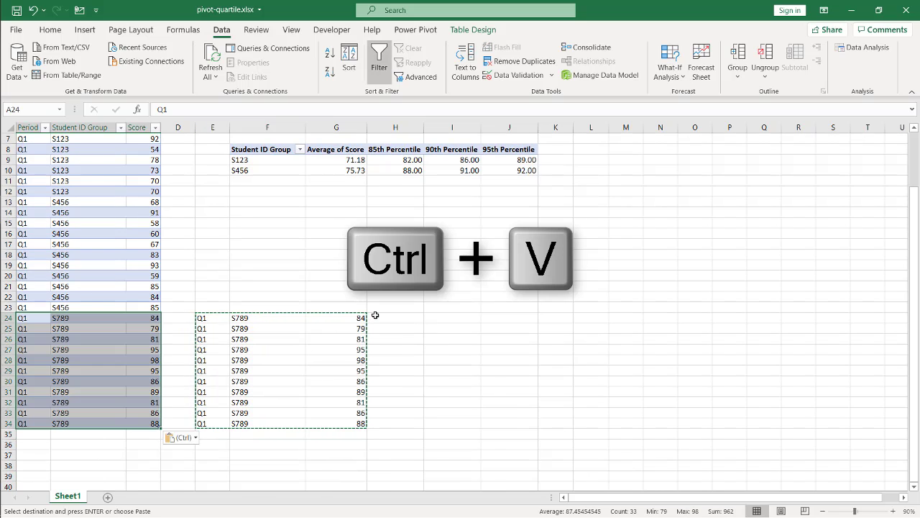
pyautogui.scroll(2, 366, 308)
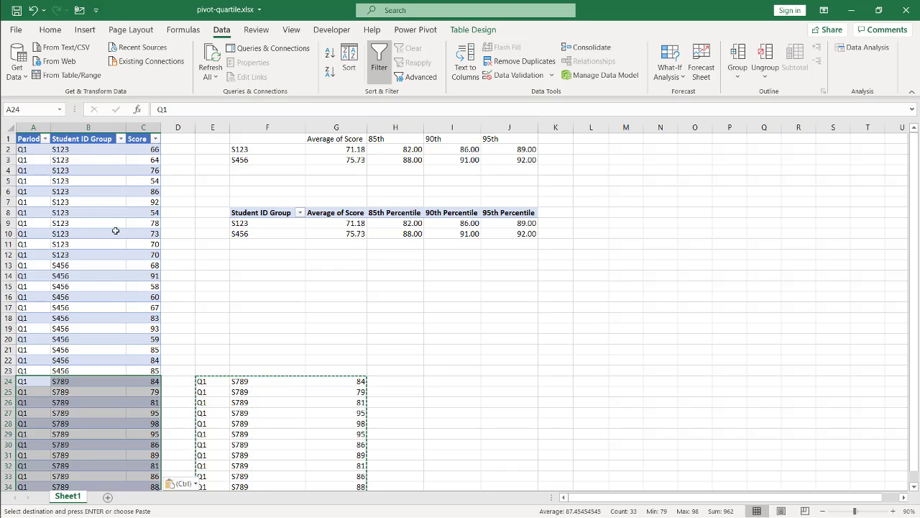
pyautogui.click(67, 157)
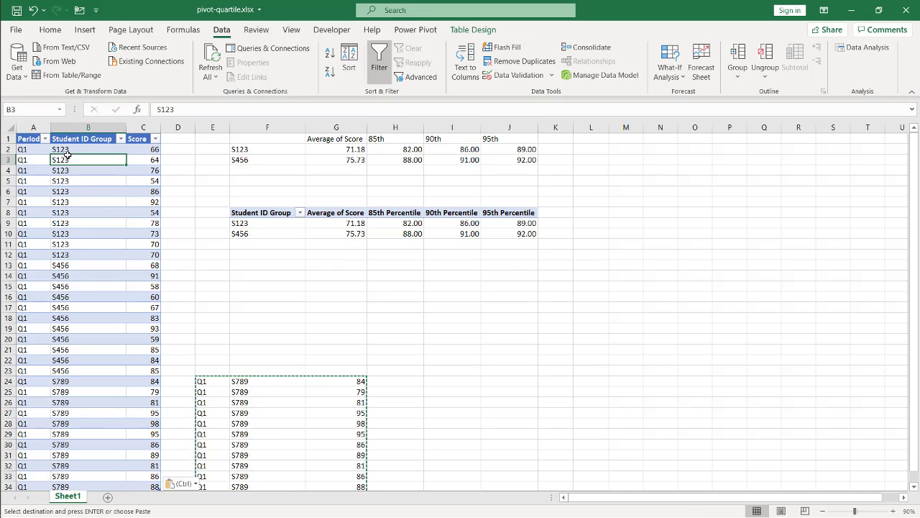
pyautogui.click(473, 30)
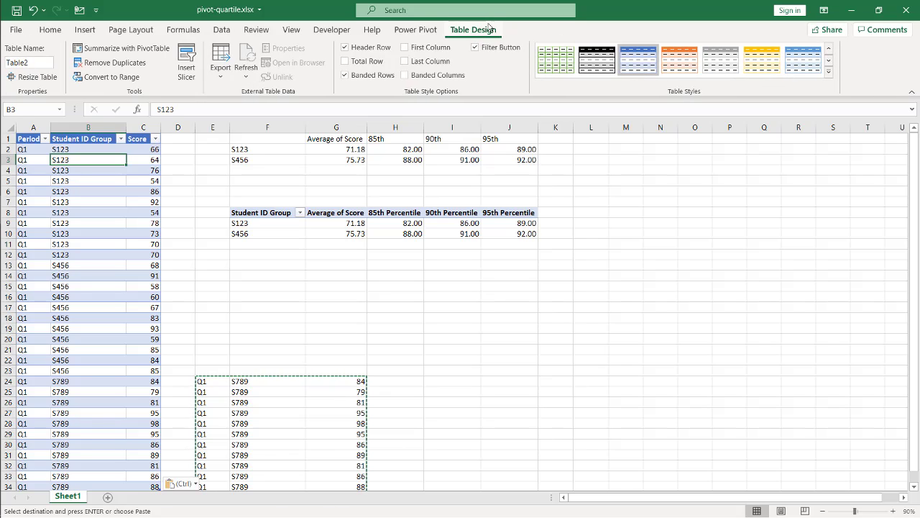
pyautogui.click(317, 346)
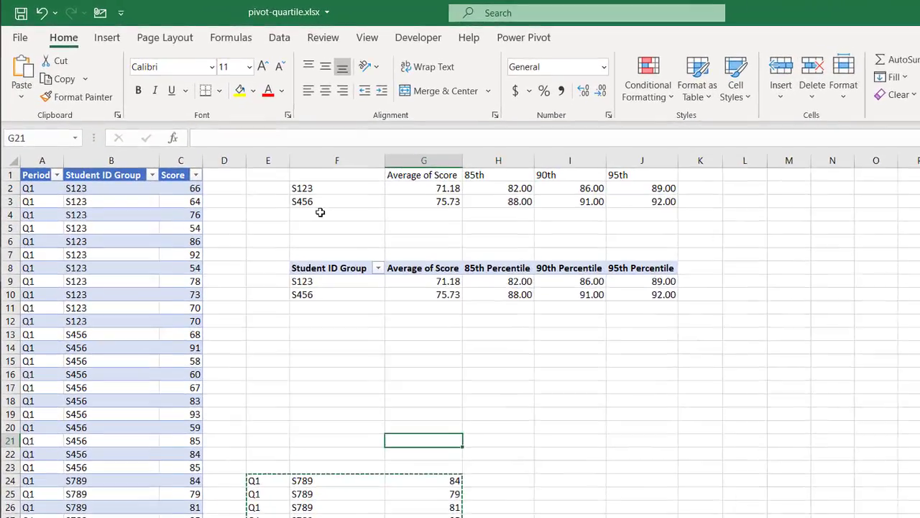
# - Copy the S789 label into the empty cell below S456
pyautogui.click(276, 169)
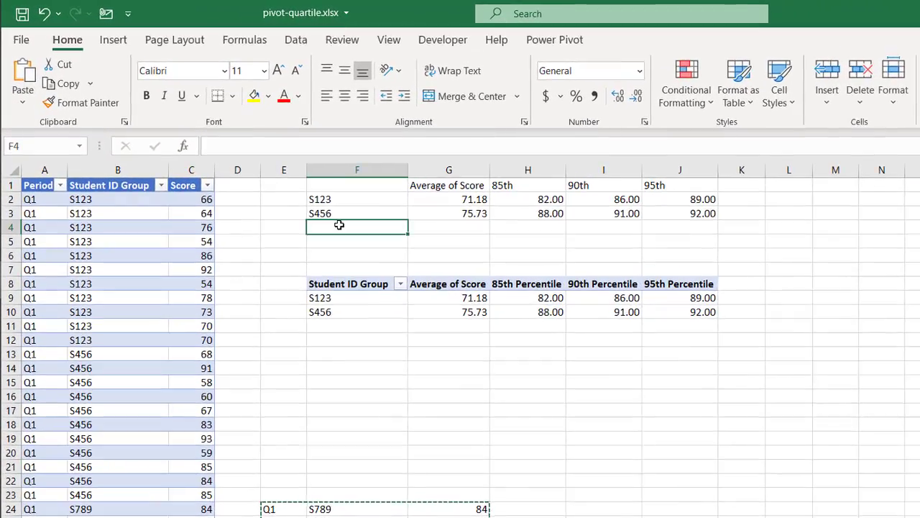
pyautogui.click(382, 504)
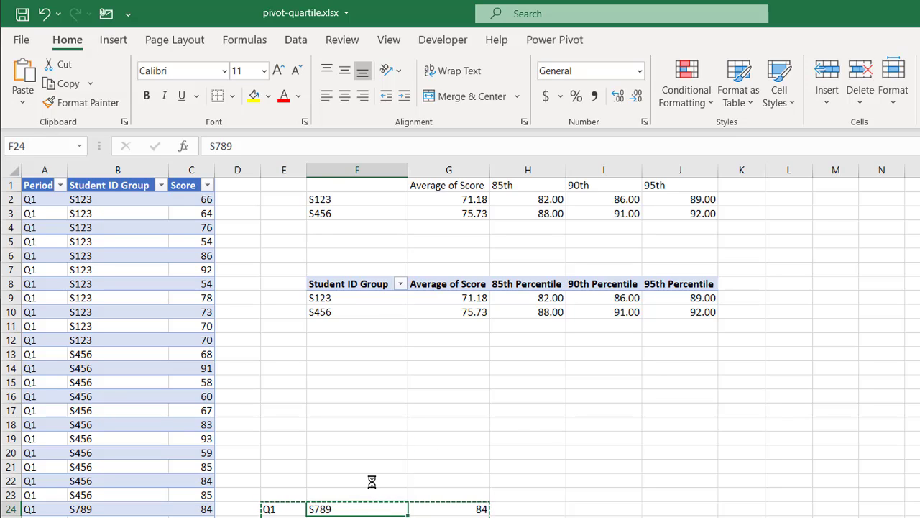
pyautogui.hotkey('ctrl', 'c')
pyautogui.click(334, 227)
pyautogui.hotkey('ctrl', 'v')
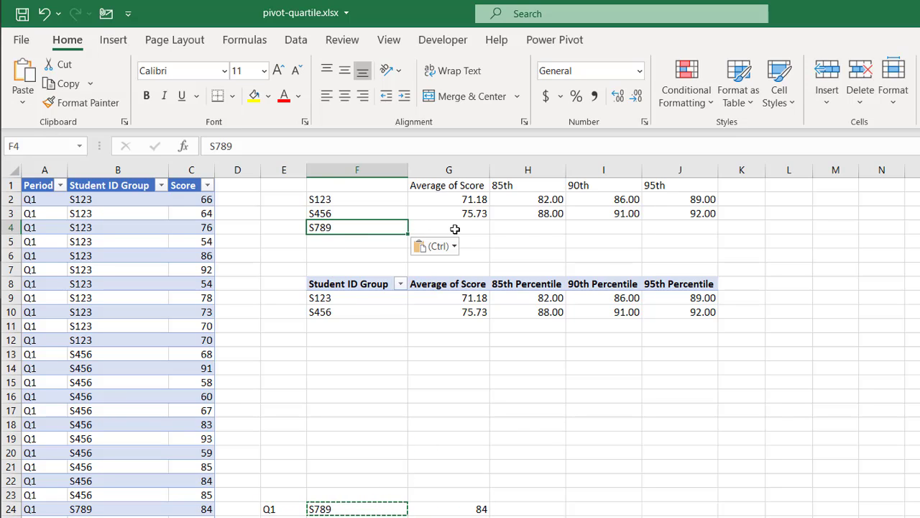
# - Show formulas to review the PERCENTILE.INC formulas, then return to showing values
pyautogui.click(454, 228)
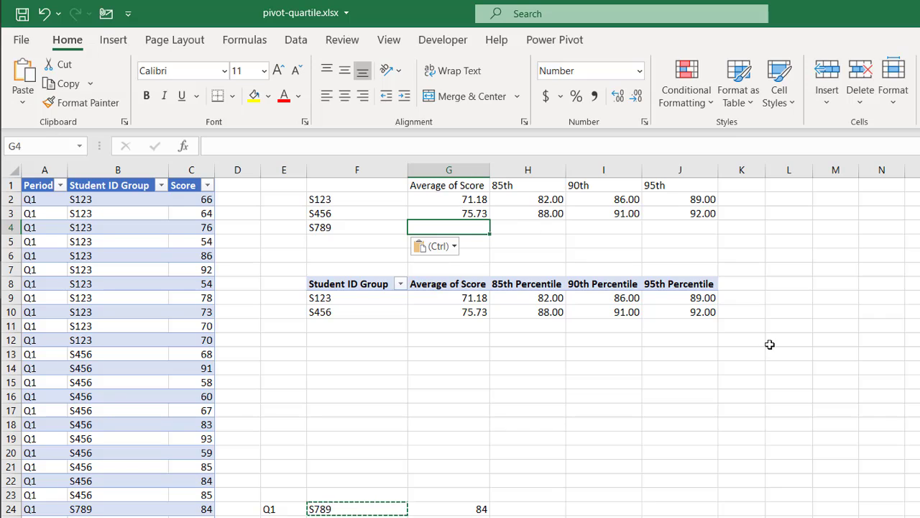
pyautogui.press('Up')
pyautogui.press('Up')
pyautogui.press('Right')
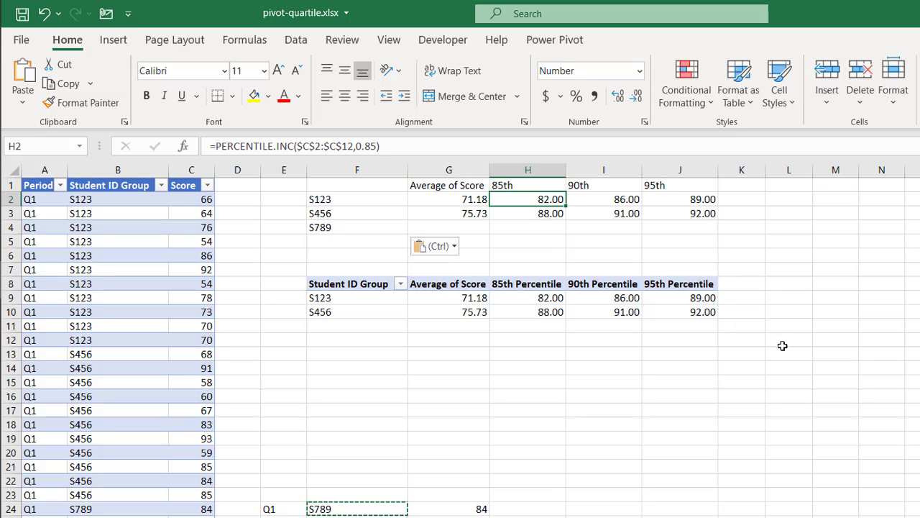
pyautogui.hotkey('ctrl', '`')
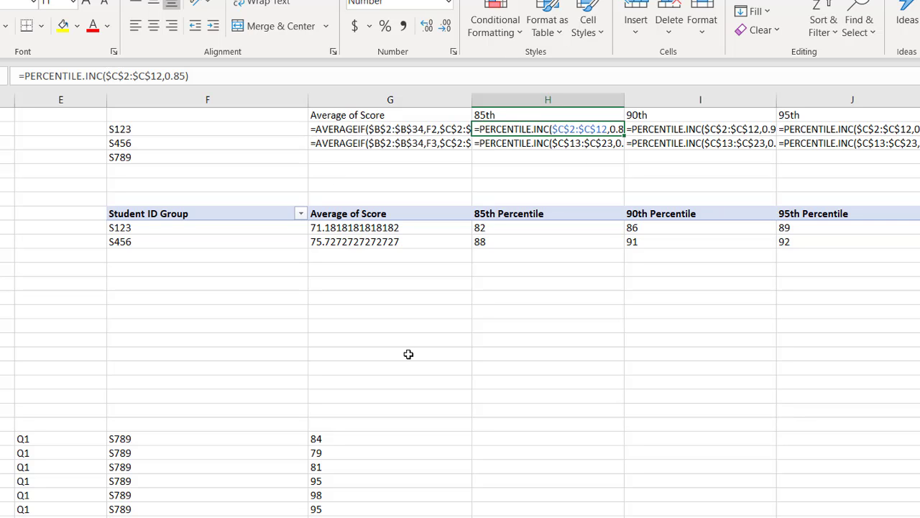
pyautogui.hotkey('ctrl', '`')
# - Fill the S456 AVERAGEIF formula down so S789 shows an average of 87.45
pyautogui.click(439, 156)
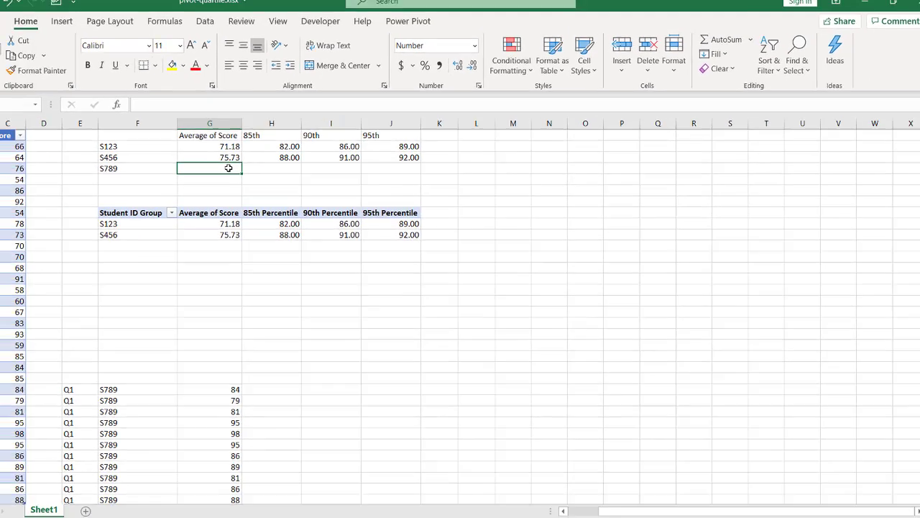
pyautogui.write('=aver')
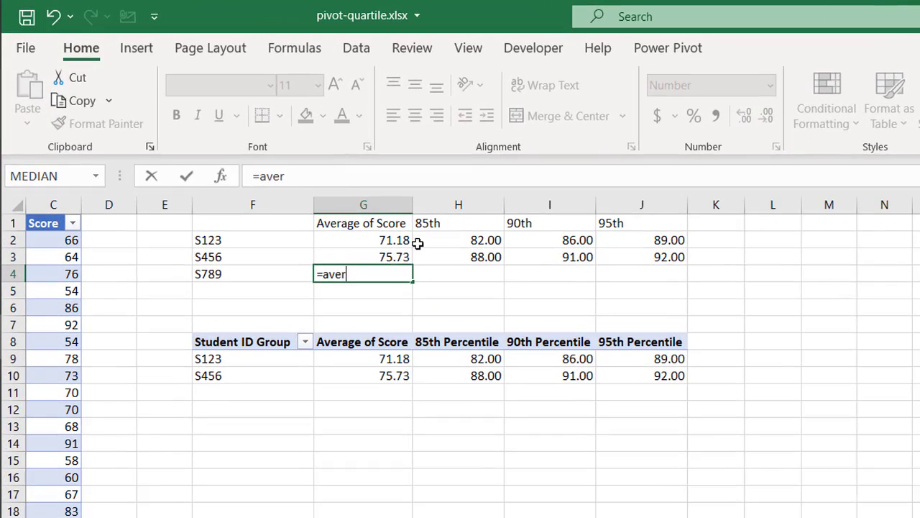
pyautogui.press('BackSpace')
pyautogui.press('BackSpace')
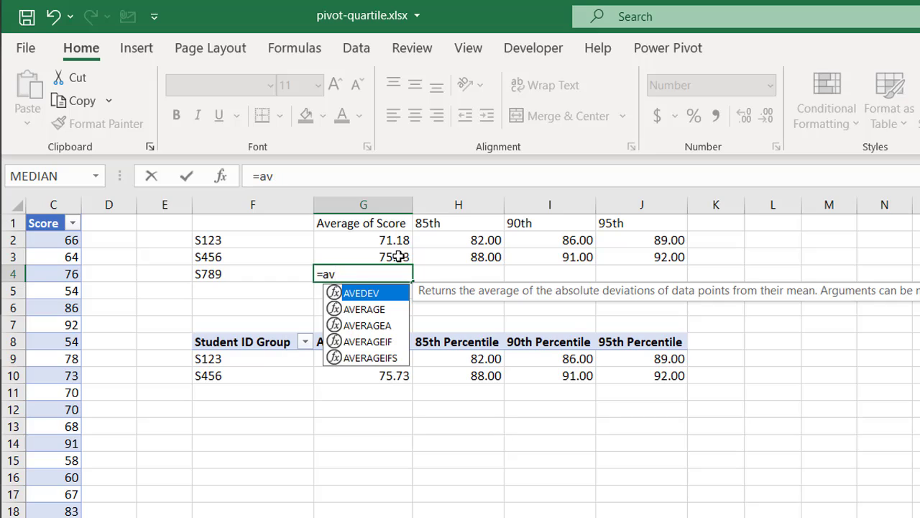
pyautogui.press('Escape')
pyautogui.press('Escape')
pyautogui.click(382, 250)
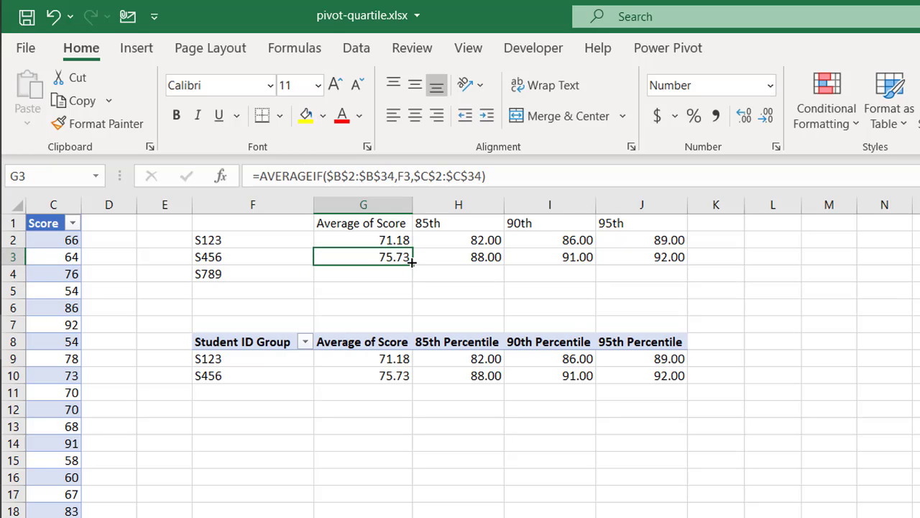
pyautogui.moveTo(411, 263); pyautogui.dragTo(411, 281)
pyautogui.click(388, 272)
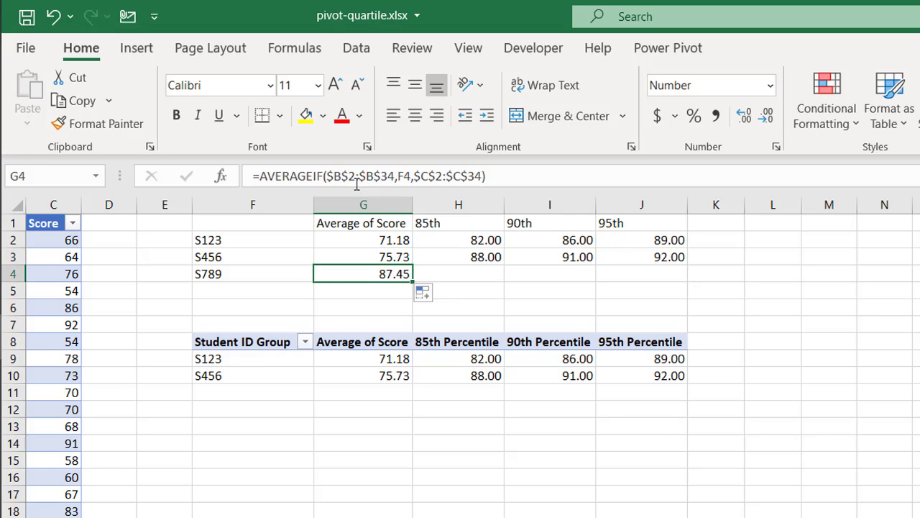
pyautogui.click(356, 176)
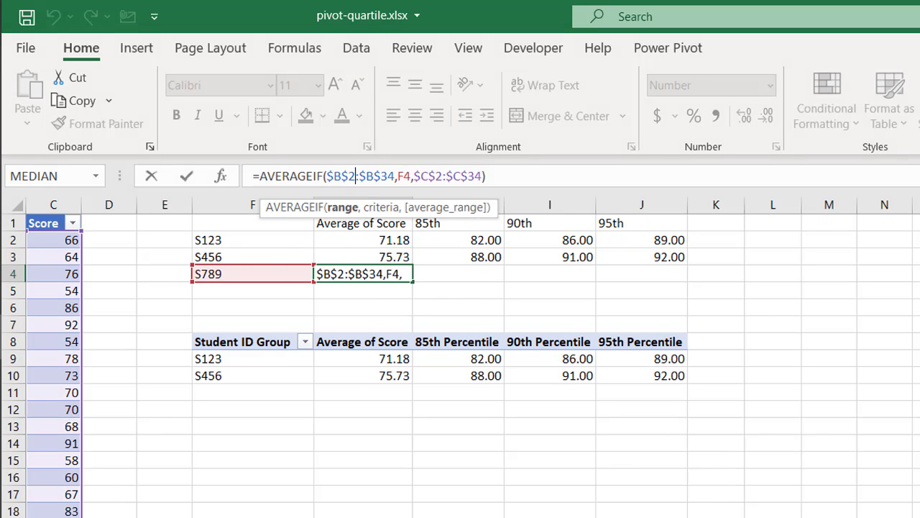
pyautogui.hscroll(-3, 467, 360)
pyautogui.scroll(-2, 376, 444)
pyautogui.scroll(2, 376, 444)
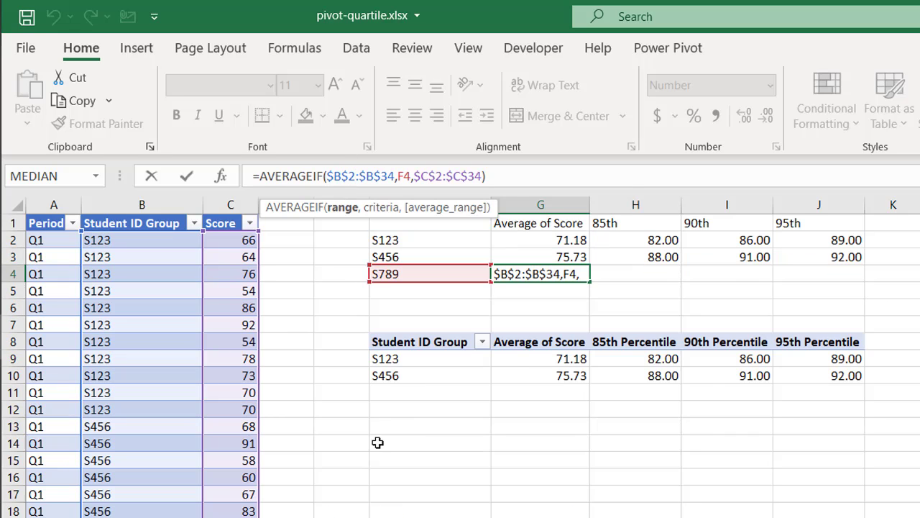
pyautogui.click(621, 278)
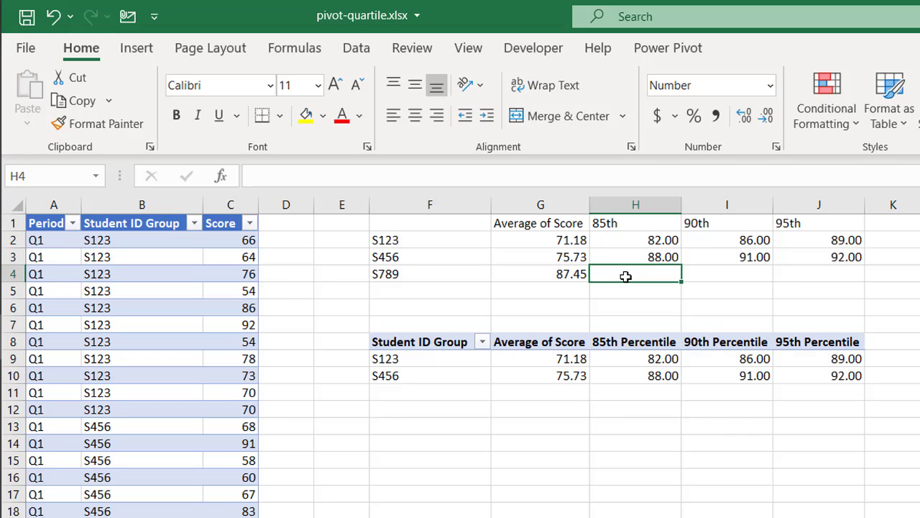
# - Copy the 85th percentile formula to S789 and point its range at S789's scores, giving 95.00
pyautogui.click(638, 257)
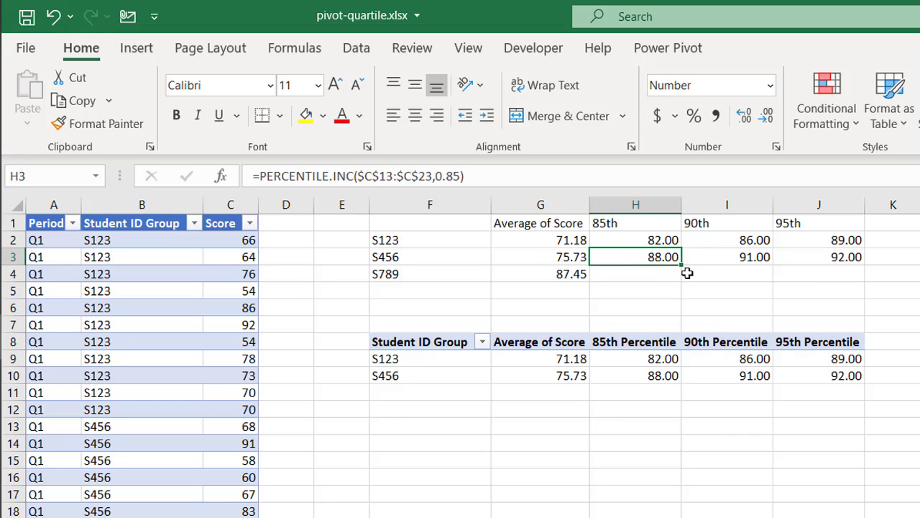
pyautogui.moveTo(682, 264); pyautogui.dragTo(681, 277)
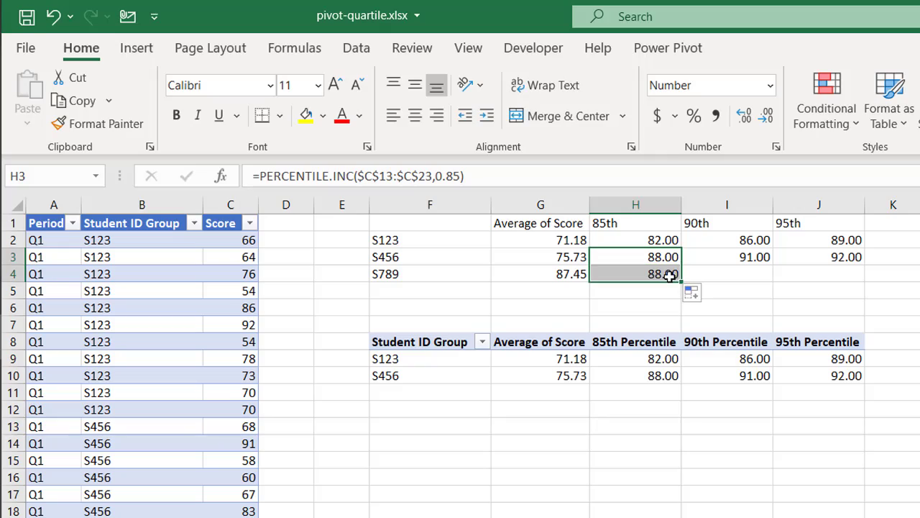
pyautogui.click(667, 273)
pyautogui.click(370, 172)
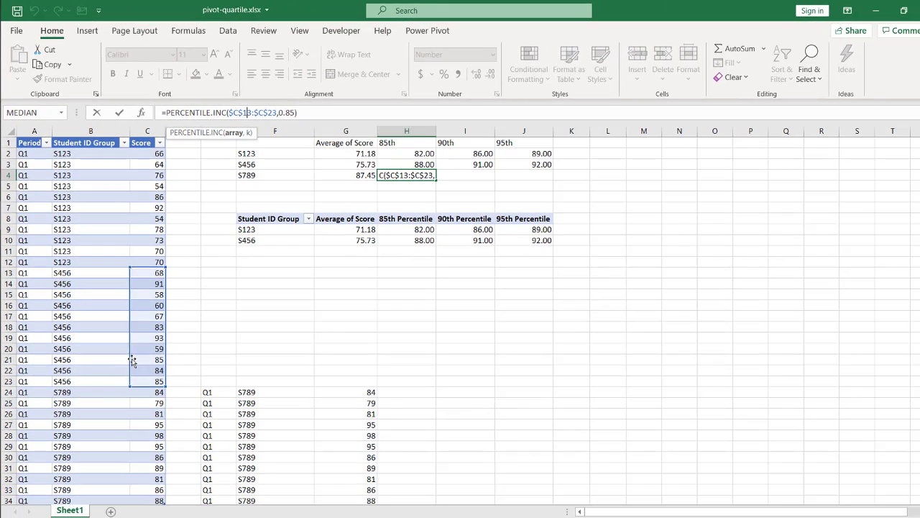
pyautogui.moveTo(132, 360); pyautogui.dragTo(162, 478)
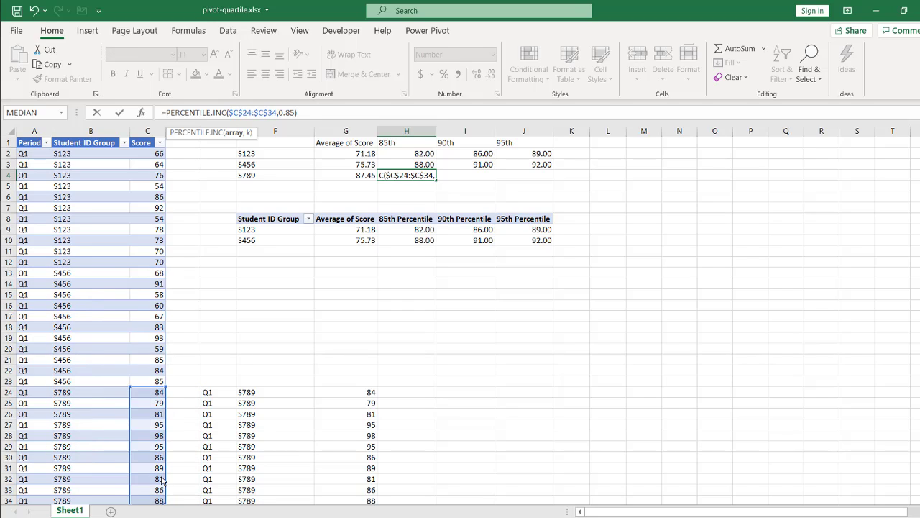
pyautogui.press('Return')
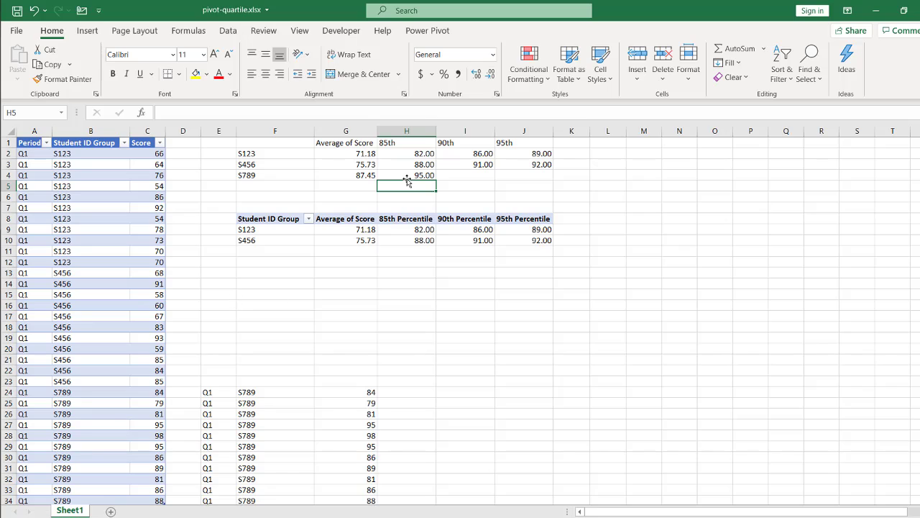
pyautogui.click(405, 177)
# - Check S789's still-empty 90th and 95th percentile cells
pyautogui.click(460, 176)
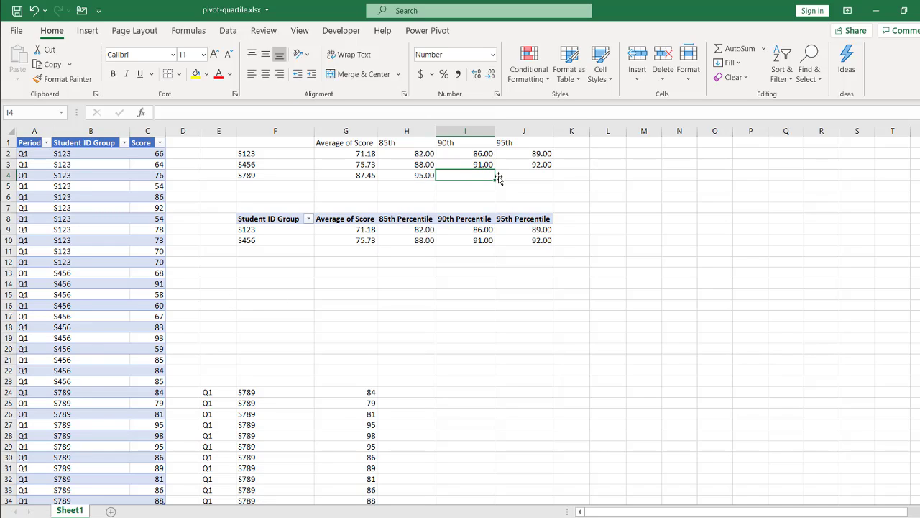
pyautogui.click(527, 178)
pyautogui.click(456, 175)
pyautogui.scroll(-5, 176, 263)
pyautogui.scroll(5, 203, 263)
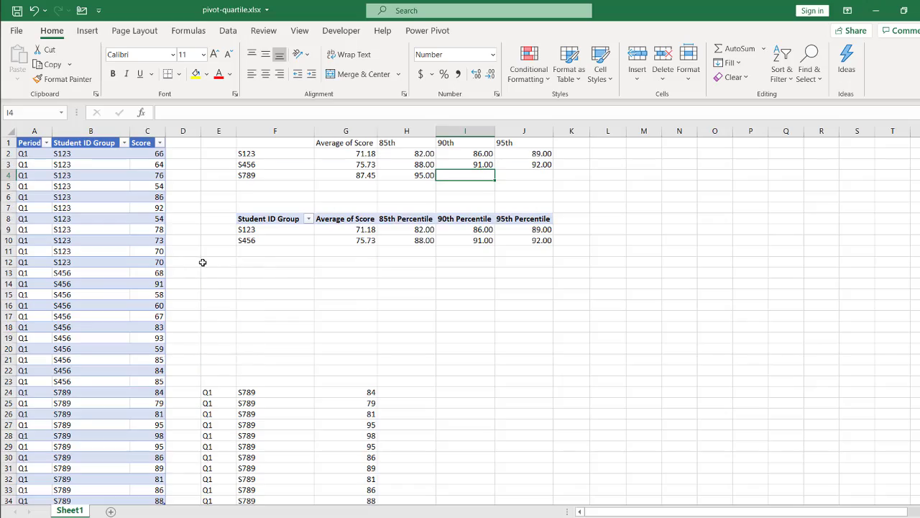
# - Refresh the pivot and check S789's values: 87.45, 95.00, 95.00 and 96.50
pyautogui.rightClick(337, 237)
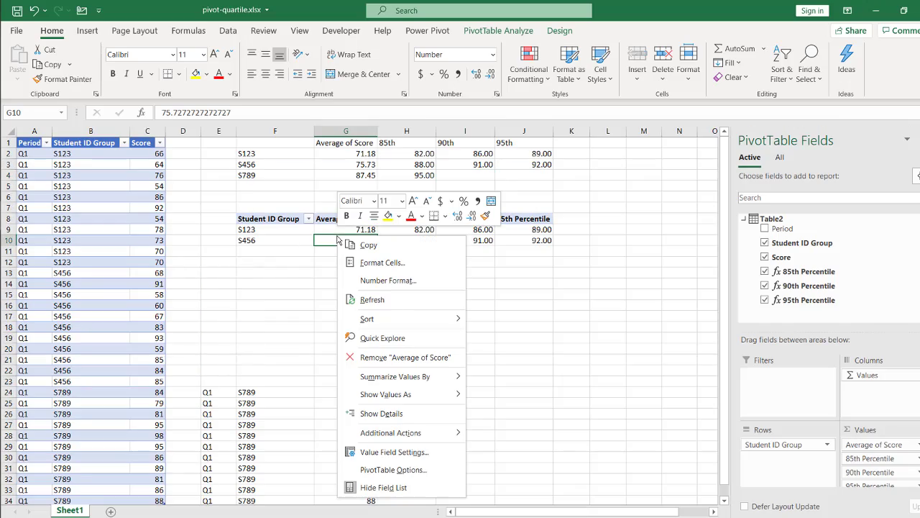
pyautogui.click(381, 299)
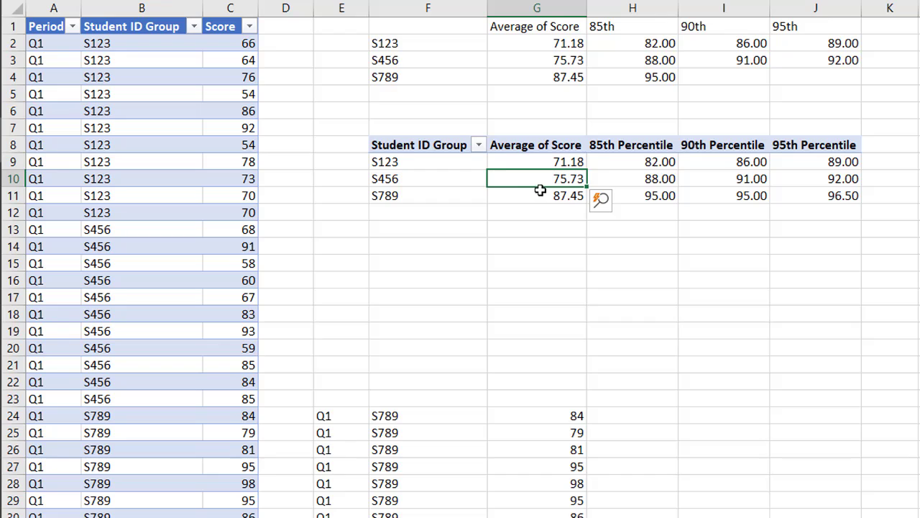
pyautogui.click(540, 190)
pyautogui.click(615, 194)
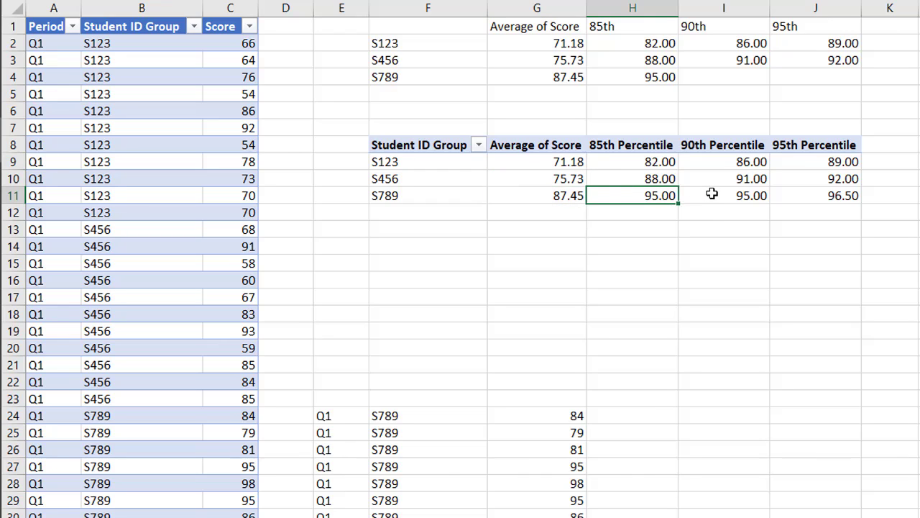
pyautogui.click(705, 192)
pyautogui.click(806, 191)
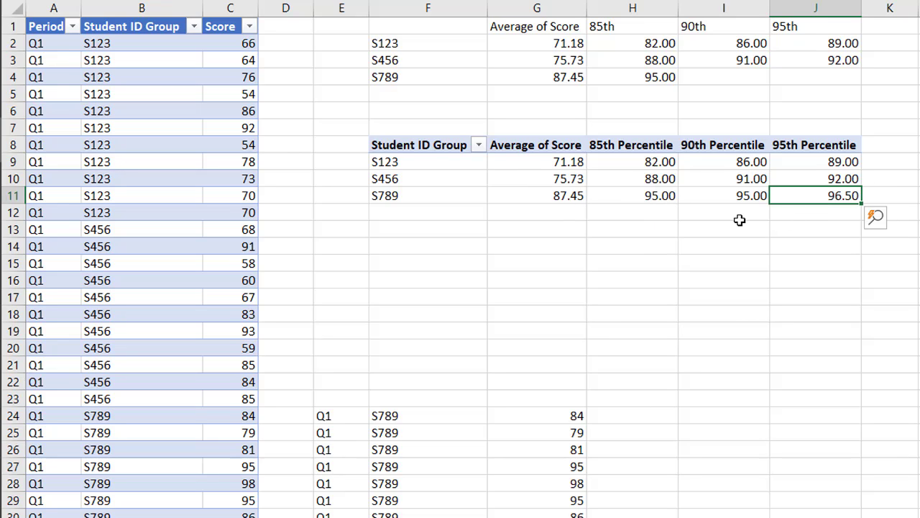
# - Compare the pivot with the manual summary's S789 85th percentile of 95.00
pyautogui.click(654, 77)
pyautogui.click(709, 77)
pyautogui.click(786, 79)
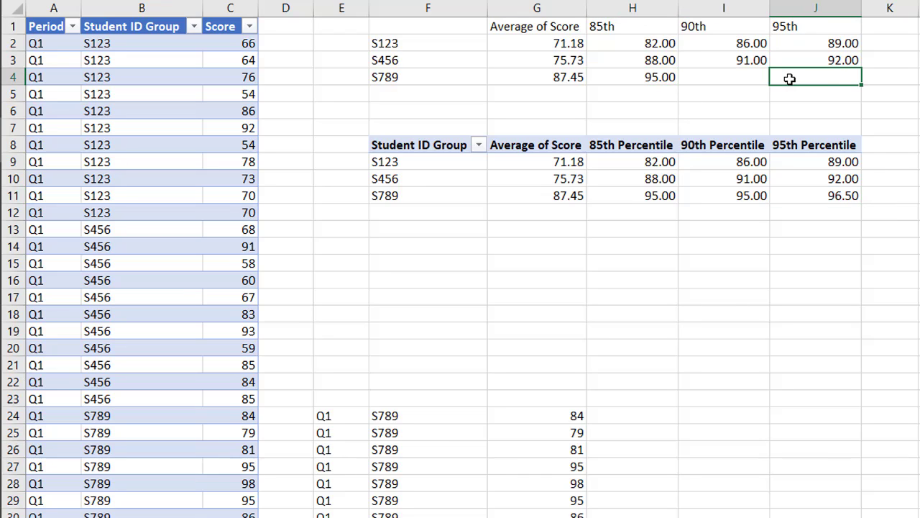
pyautogui.click(731, 74)
pyautogui.click(660, 77)
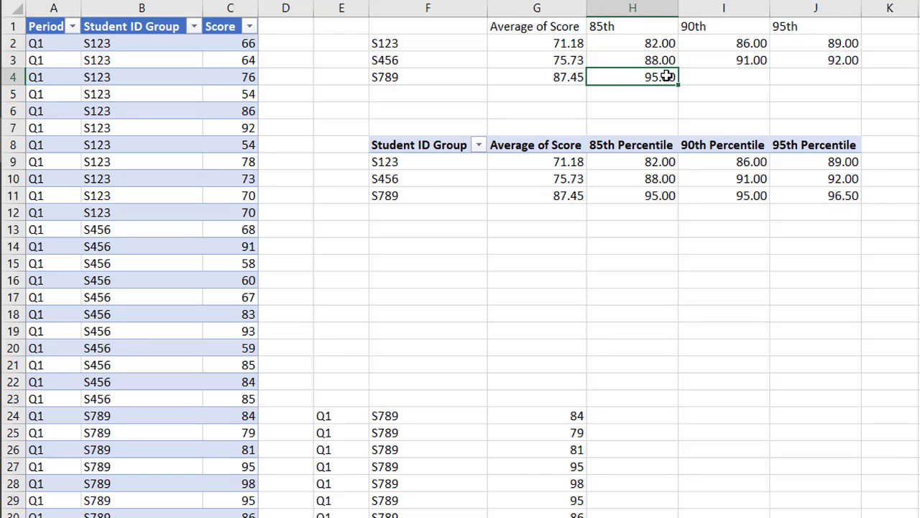
pyautogui.click(546, 180)
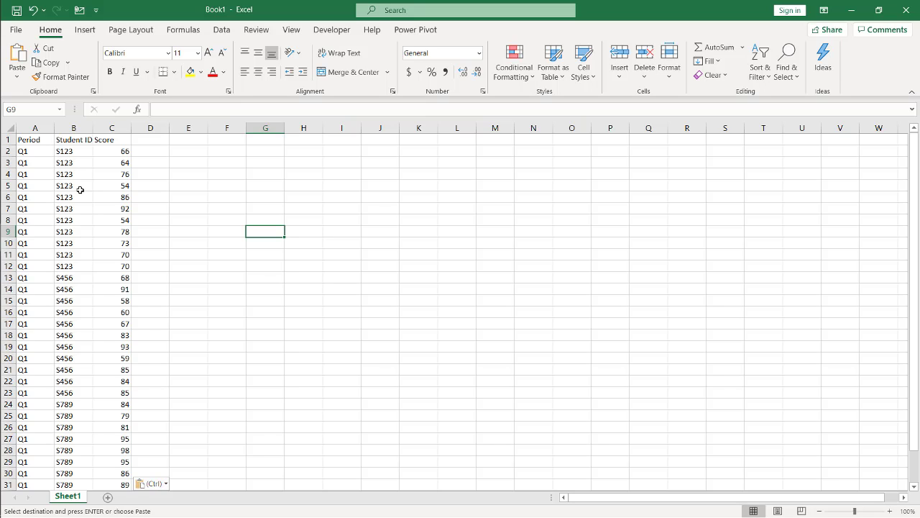
# - Format A1:C34 as a table with headers, creating Table1
pyautogui.scroll(-8, 80, 189)
pyautogui.scroll(8, 80, 189)
pyautogui.click(80, 189)
pyautogui.click(85, 29)
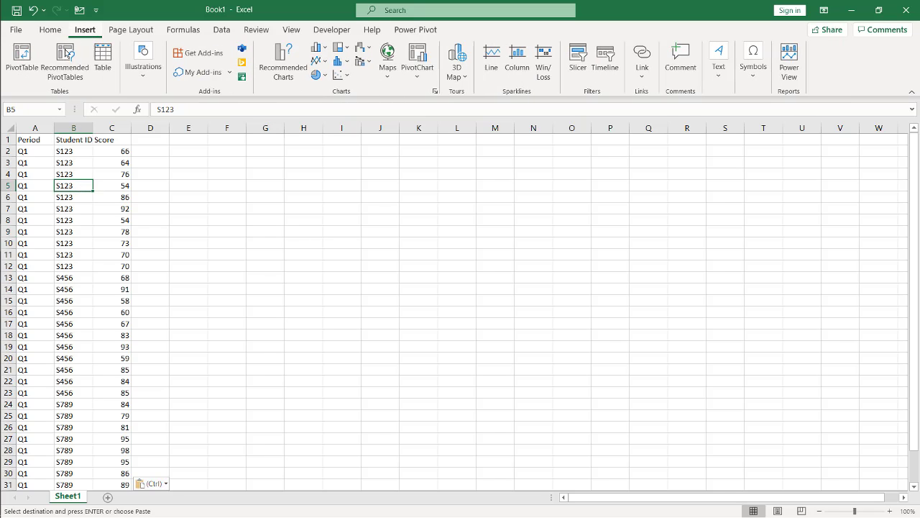
pyautogui.click(103, 56)
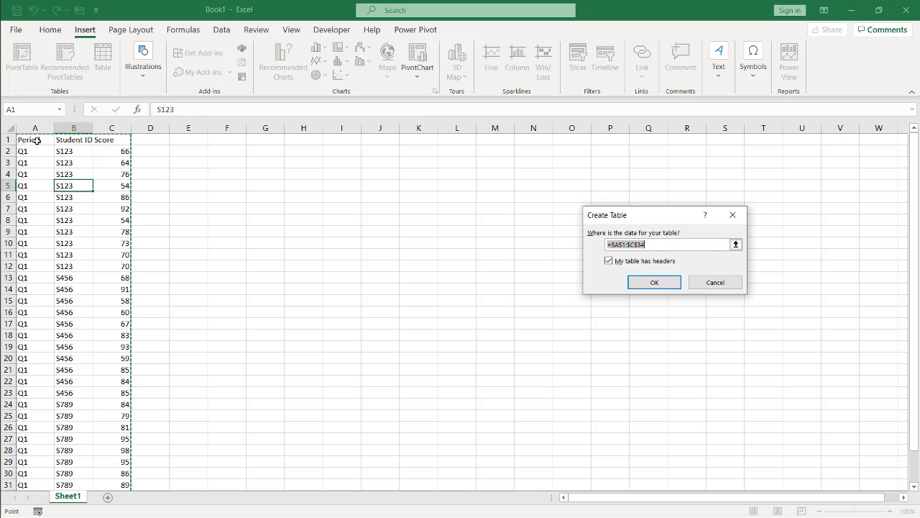
pyautogui.scroll(-6, 89, 436)
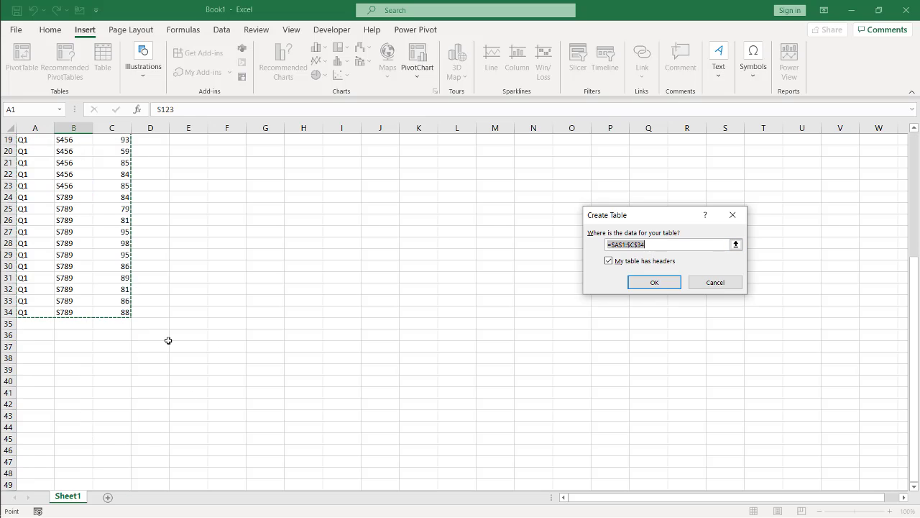
pyautogui.scroll(6, 171, 341)
pyautogui.click(655, 283)
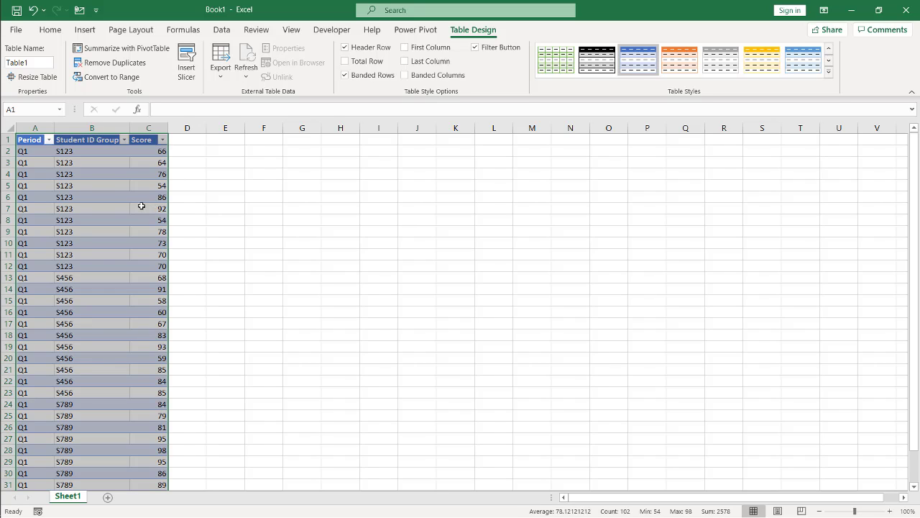
pyautogui.scroll(-10, 123, 269)
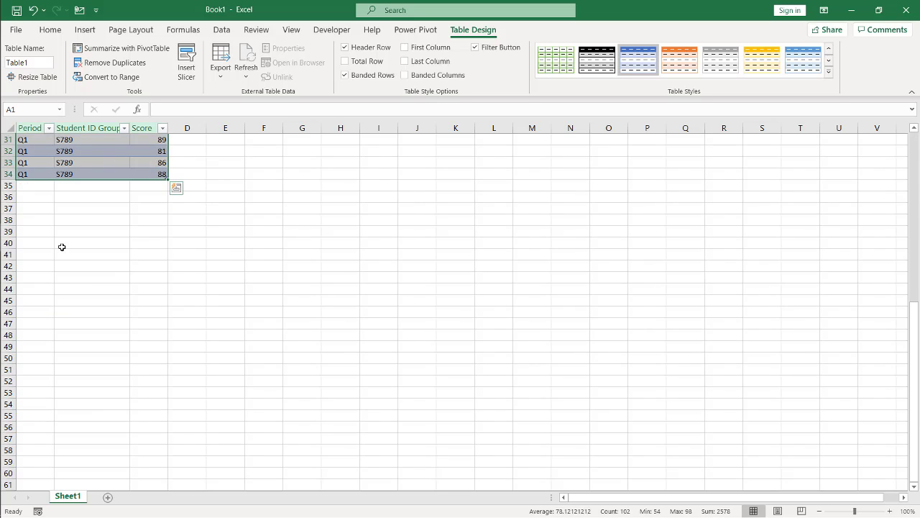
pyautogui.scroll(10, 93, 208)
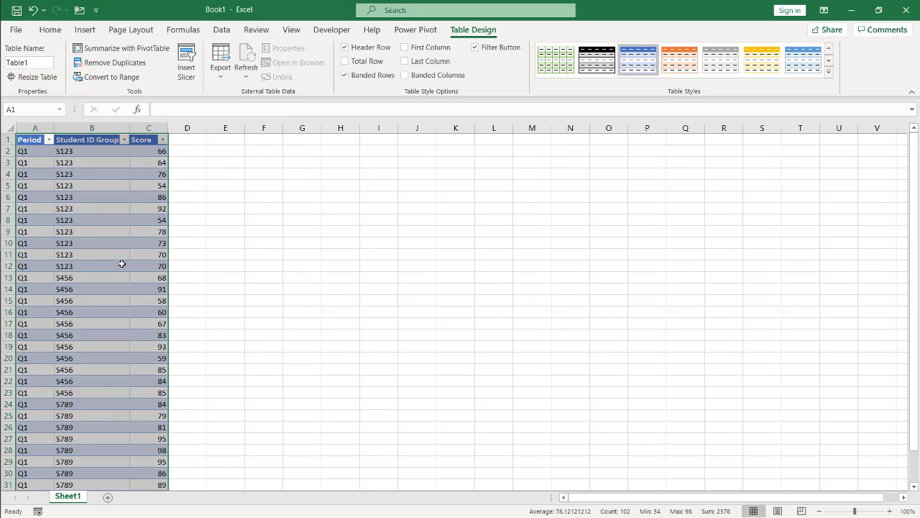
# - Insert a PivotTable from Table1 at G5 on the existing sheet, added to the Data Model
pyautogui.click(83, 31)
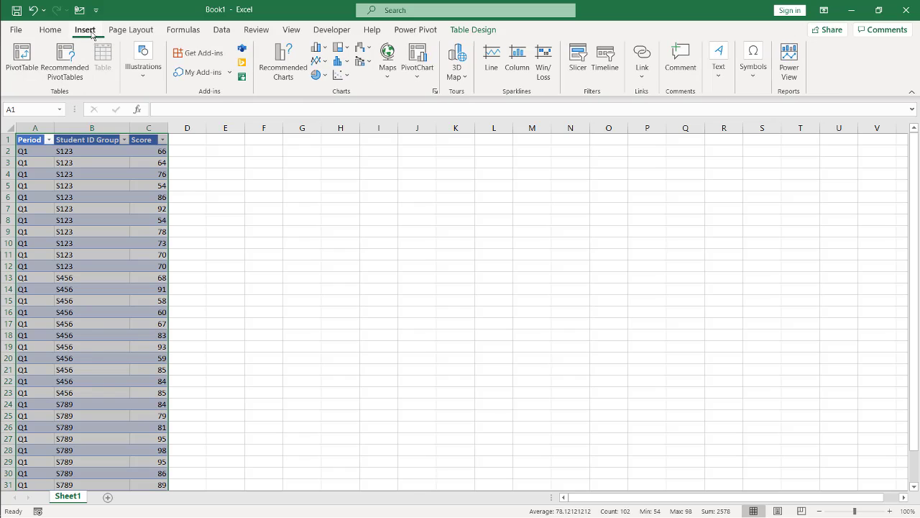
pyautogui.click(18, 56)
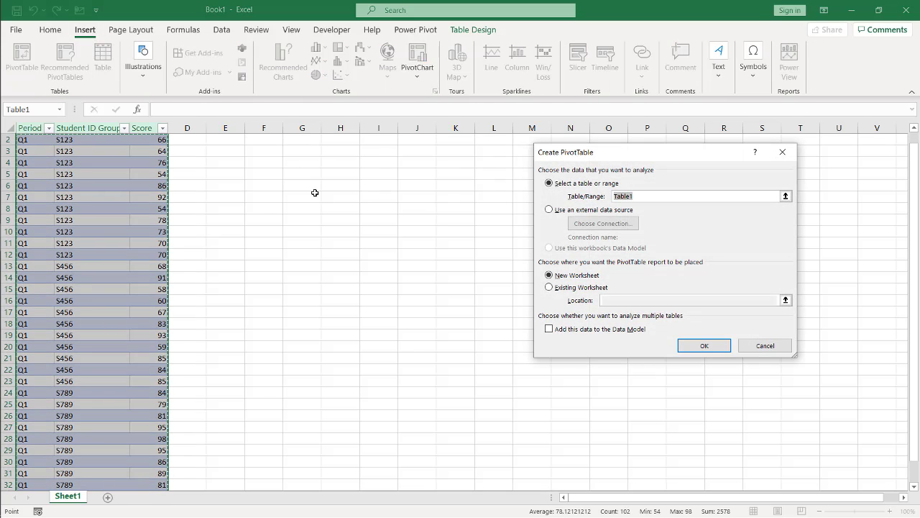
pyautogui.scroll(1, 295, 186)
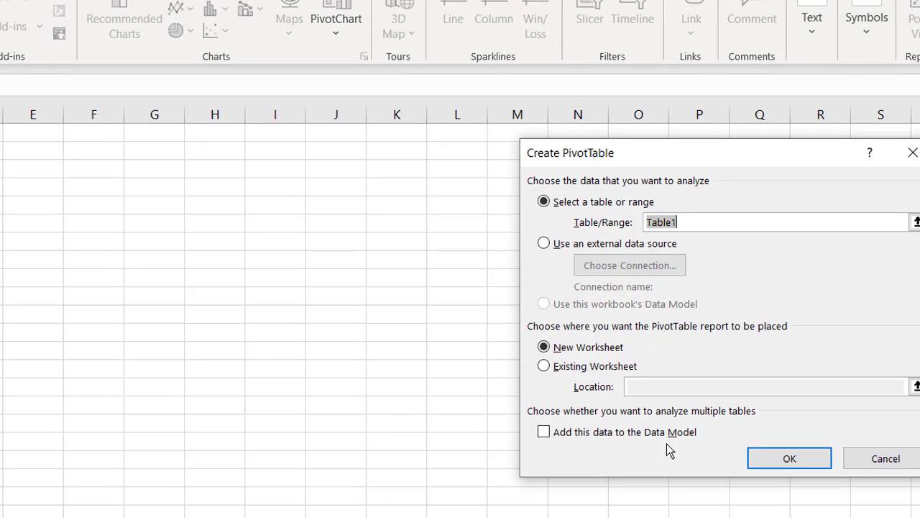
pyautogui.click(546, 434)
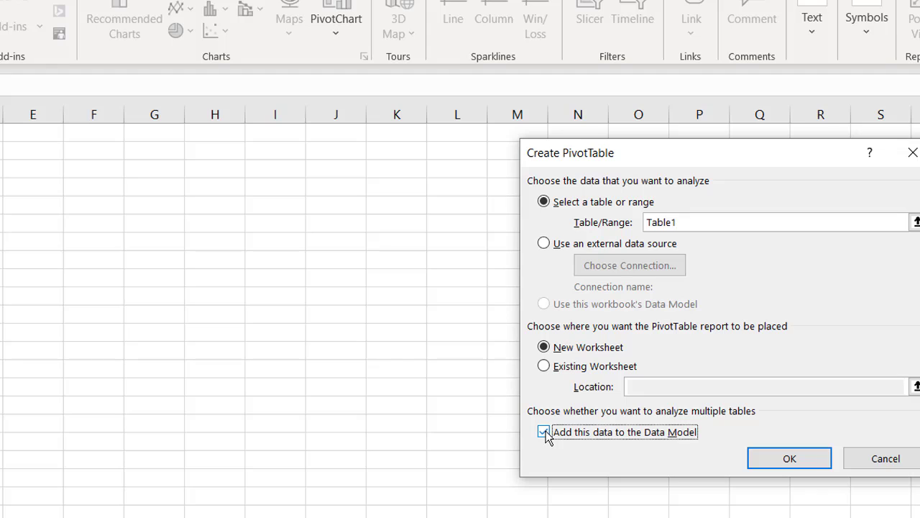
pyautogui.click(544, 367)
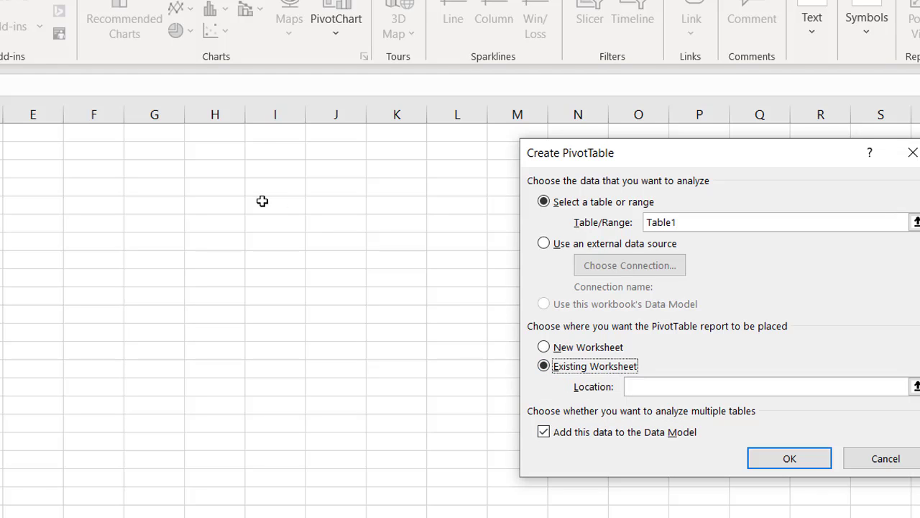
pyautogui.click(151, 202)
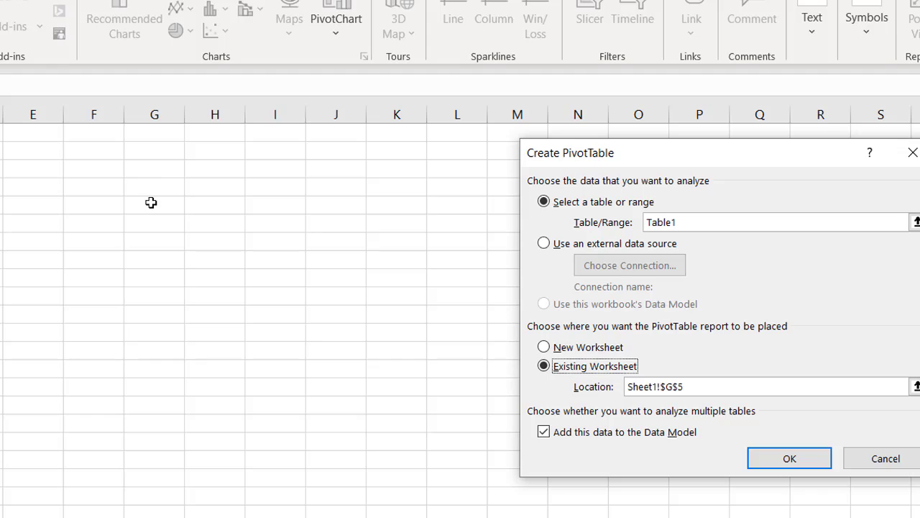
pyautogui.click(796, 468)
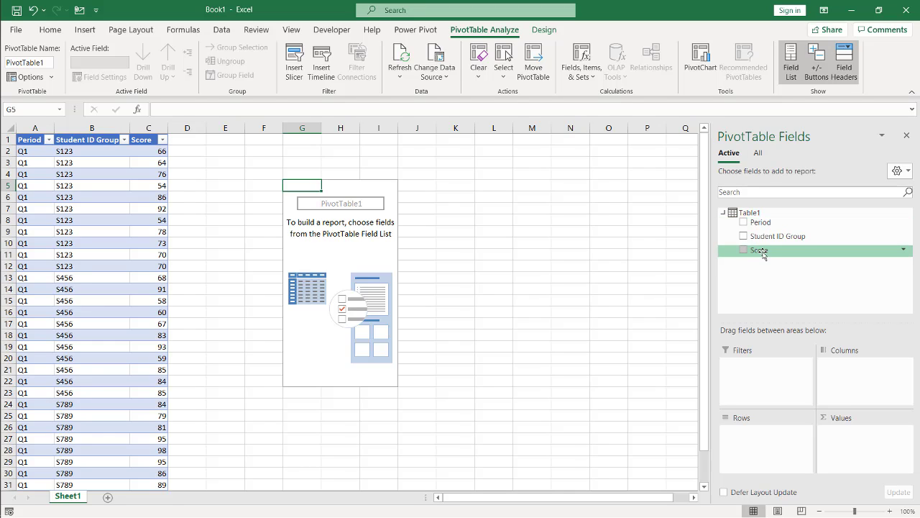
# - Put Student ID Group in rows and Score in values, summarized as Average instead of Sum
pyautogui.moveTo(768, 237); pyautogui.dragTo(772, 445)
pyautogui.moveTo(759, 250); pyautogui.dragTo(859, 453)
pyautogui.click(389, 197)
pyautogui.rightClick(389, 197)
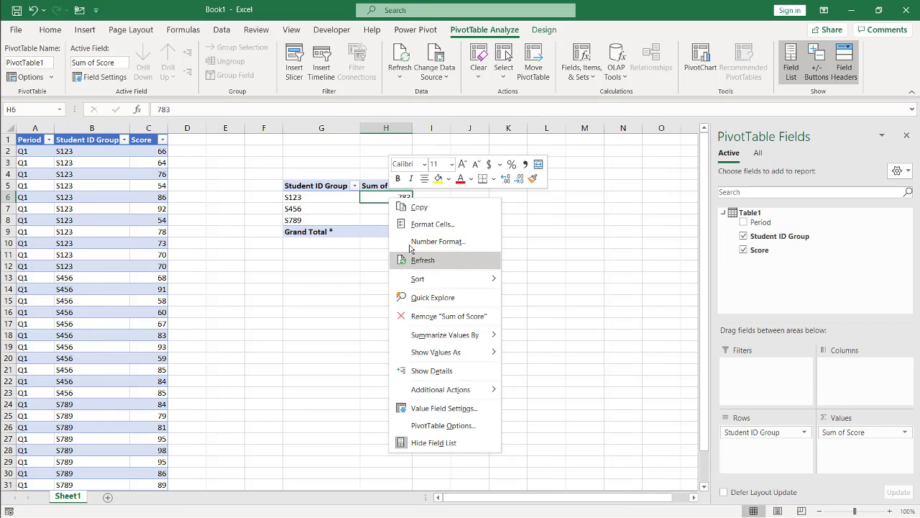
pyautogui.moveTo(466, 336)
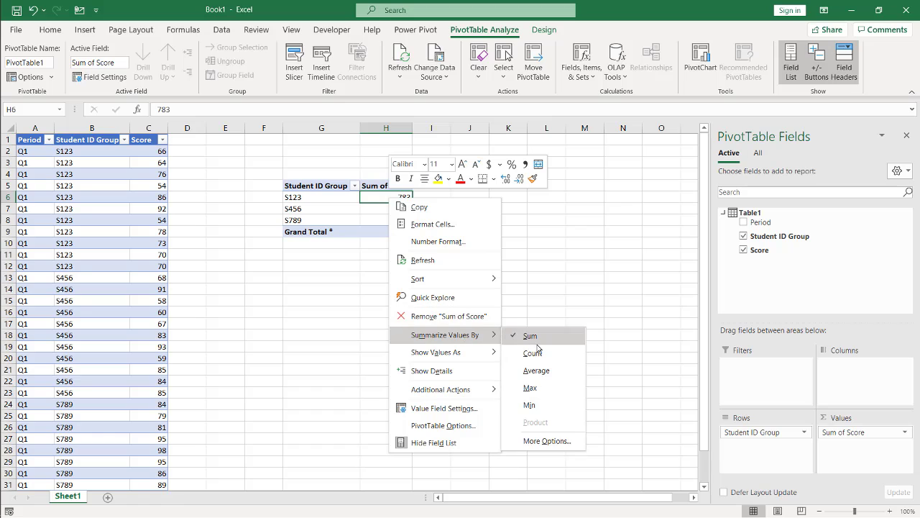
pyautogui.click(551, 370)
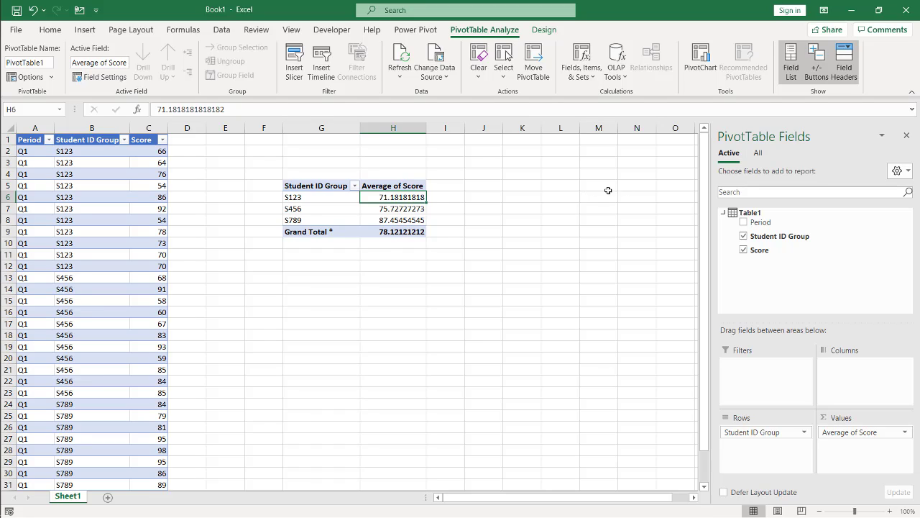
pyautogui.rightClick(745, 214)
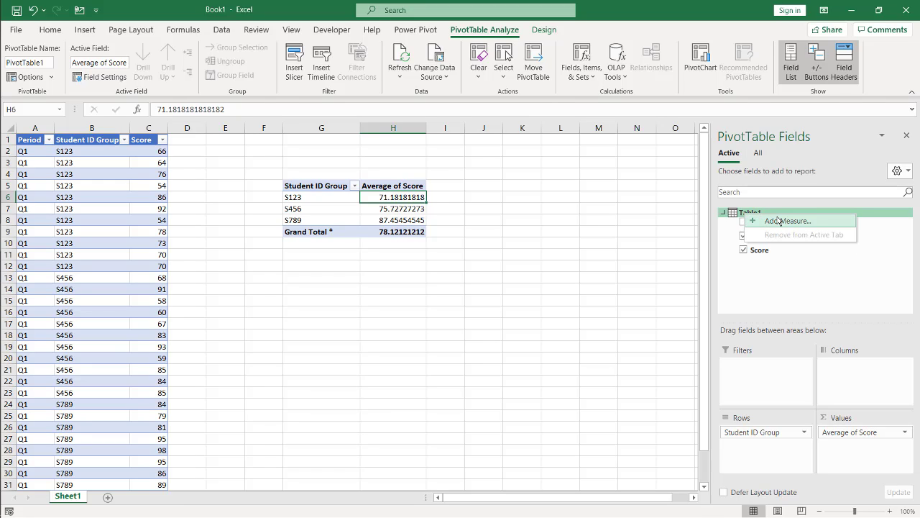
# - Add a Table1 measure and start its formula with PERCENTILE.INC from the 'per' suggestions
pyautogui.click(779, 221)
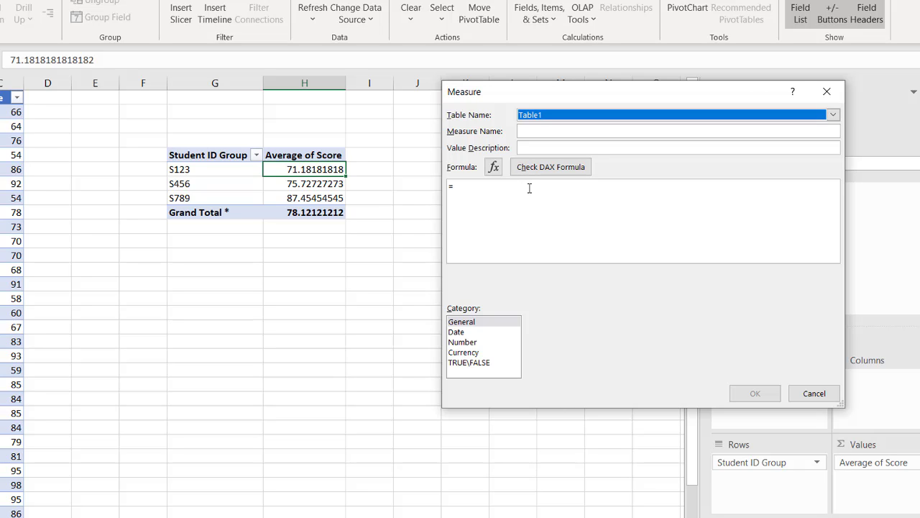
pyautogui.click(529, 188)
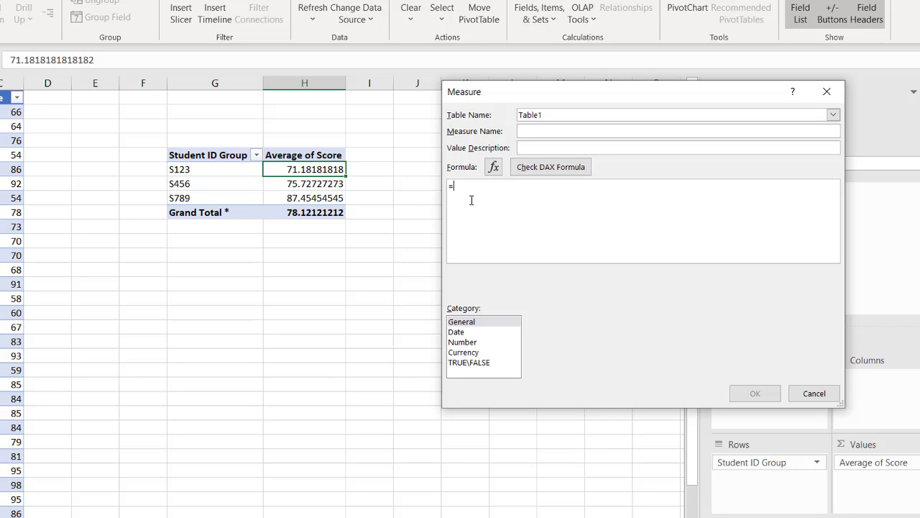
pyautogui.write('per')
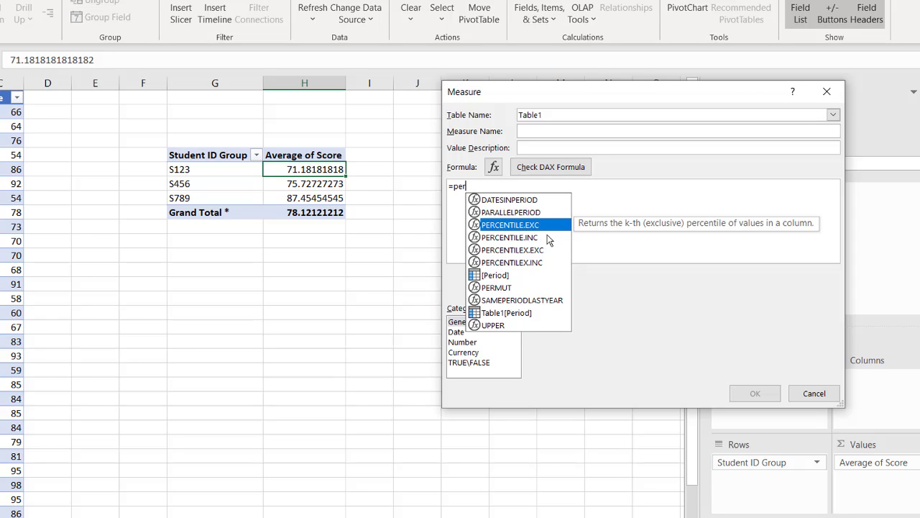
pyautogui.click(550, 240)
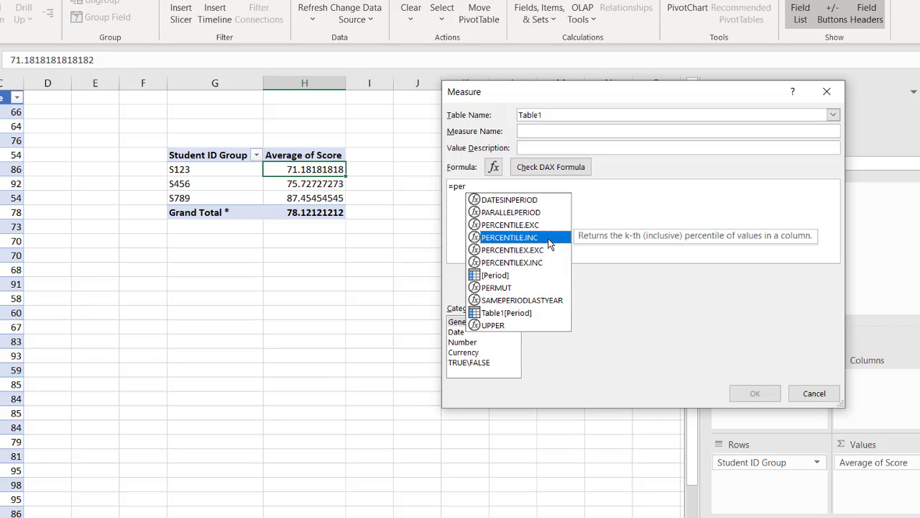
pyautogui.doubleClick(550, 240)
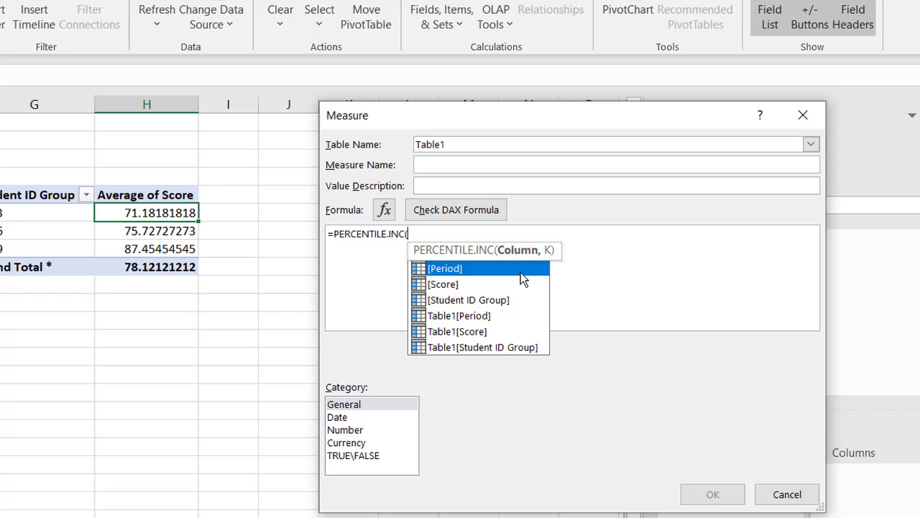
# - Complete the formula as =PERCENTILE.INC(Table1[Score],.85) in Number format with 2 decimals, and check it
pyautogui.click(478, 333)
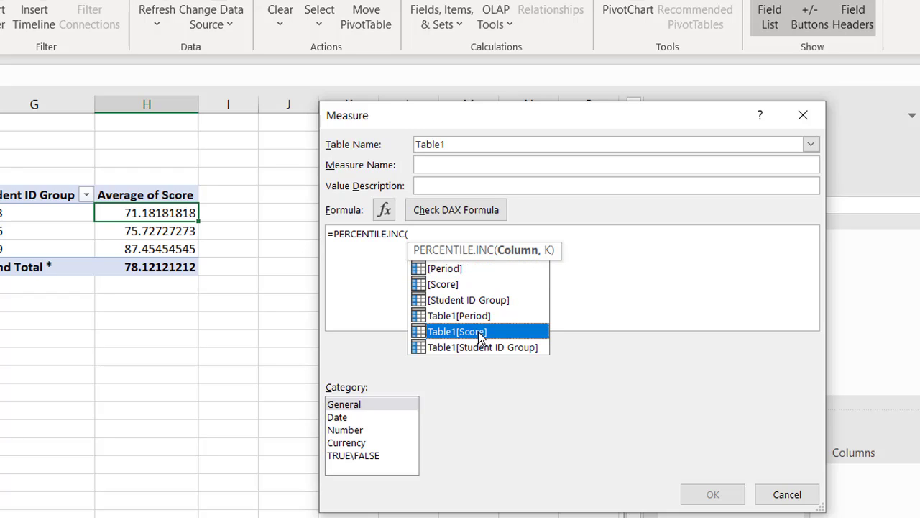
pyautogui.doubleClick(478, 332)
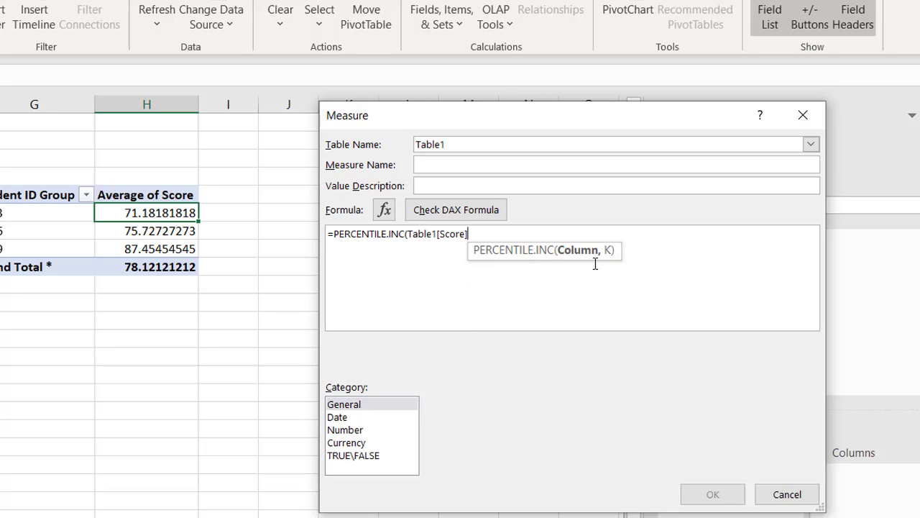
pyautogui.write(',')
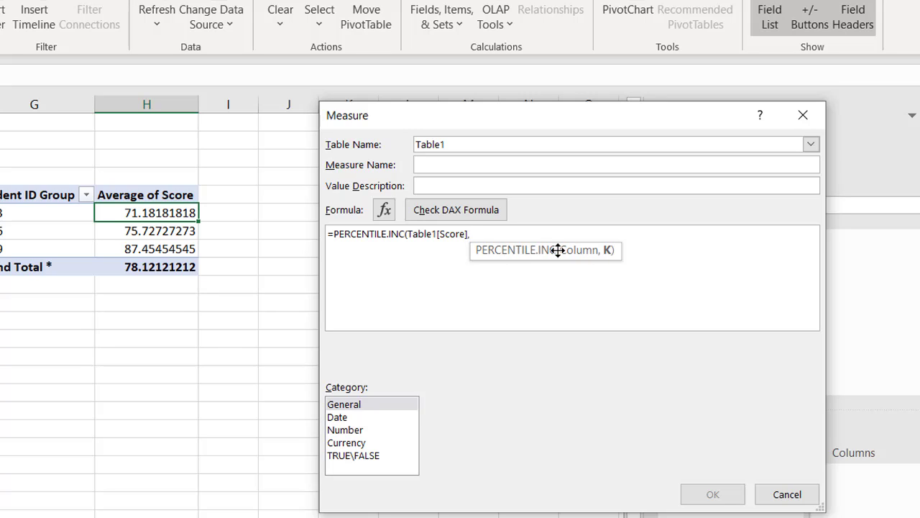
pyautogui.write('.')
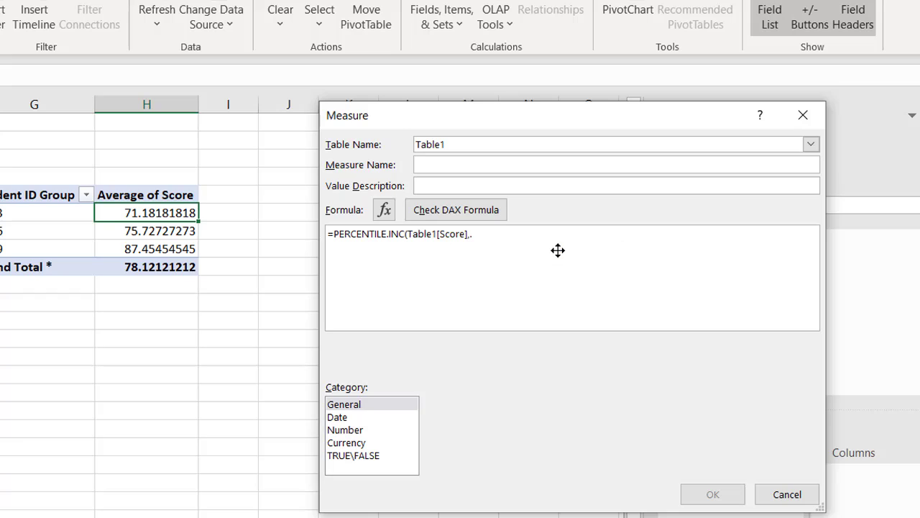
pyautogui.write('85')
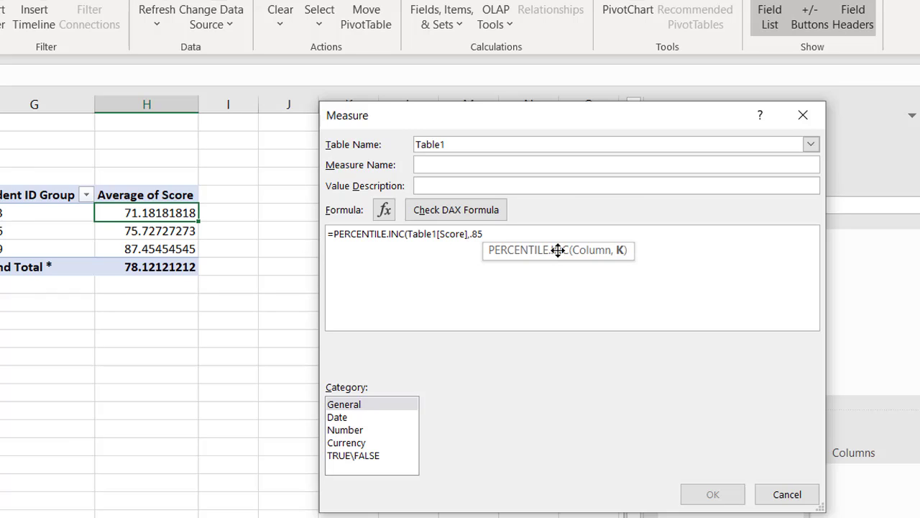
pyautogui.write(')')
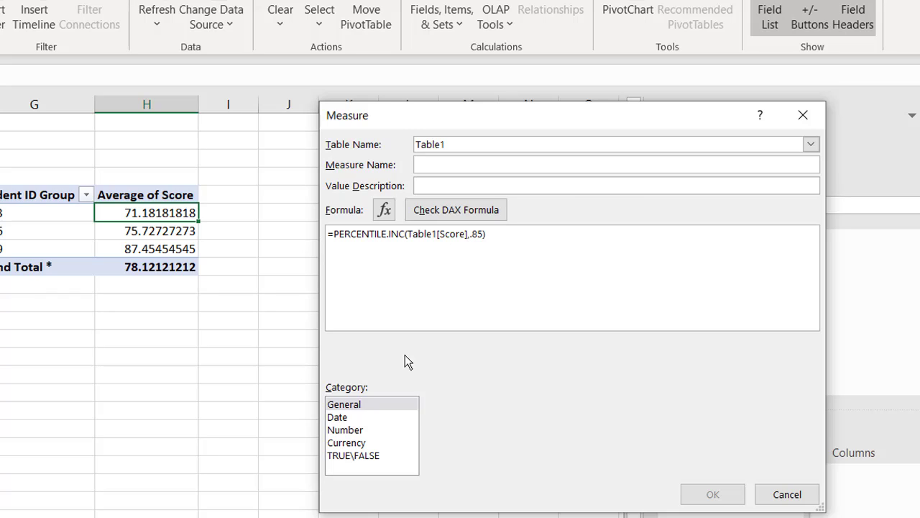
pyautogui.click(358, 431)
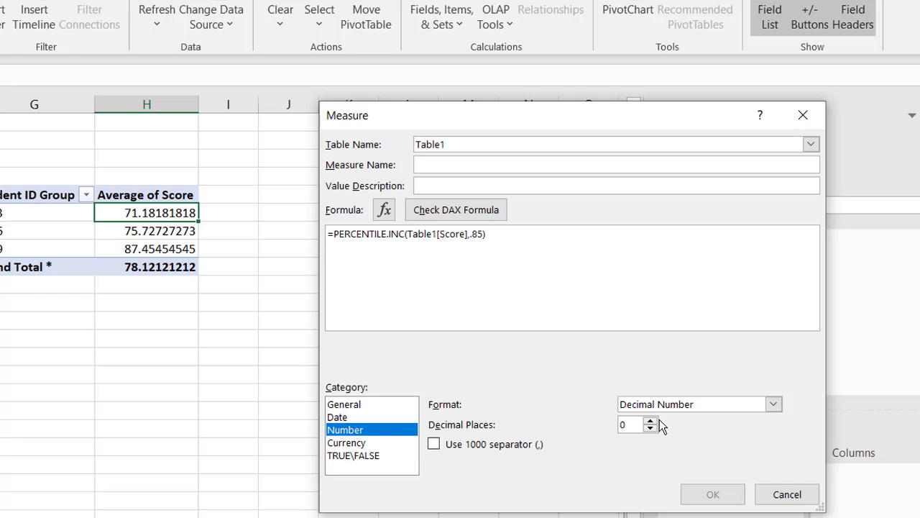
pyautogui.click(650, 421)
pyautogui.click(651, 421)
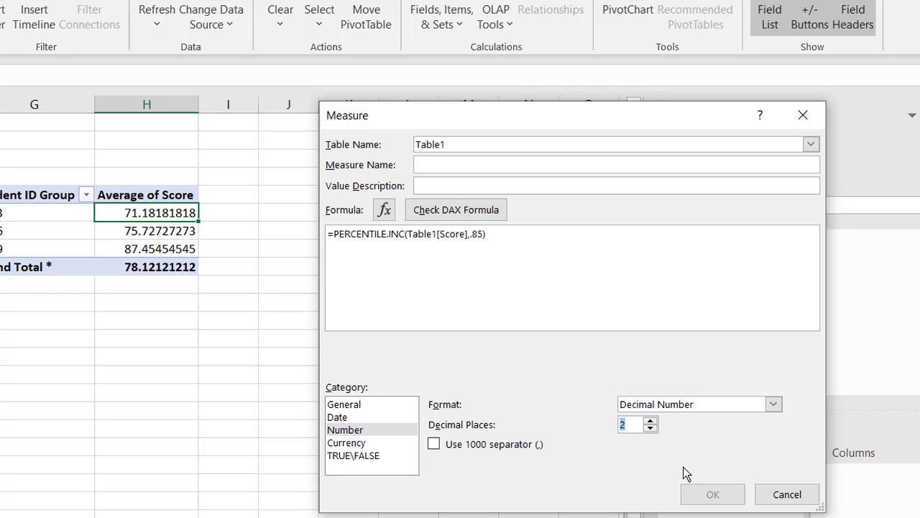
pyautogui.click(533, 239)
pyautogui.click(443, 209)
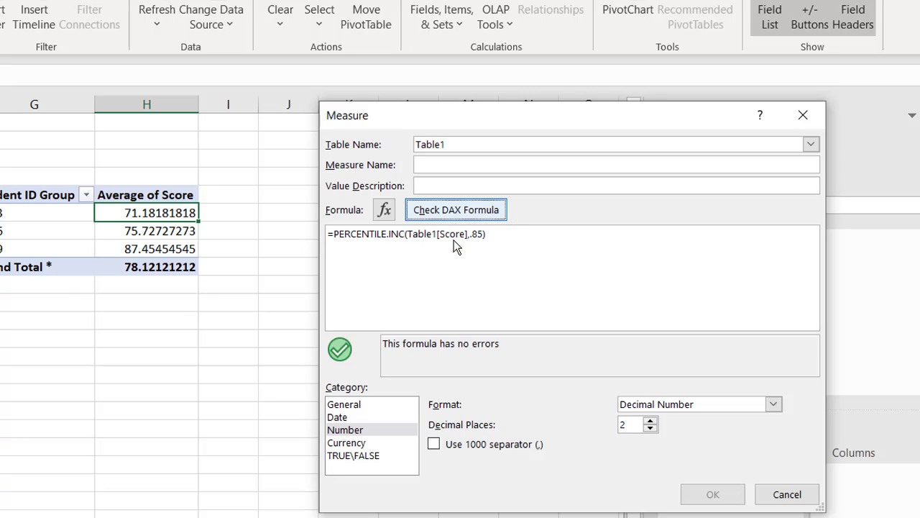
pyautogui.click(567, 290)
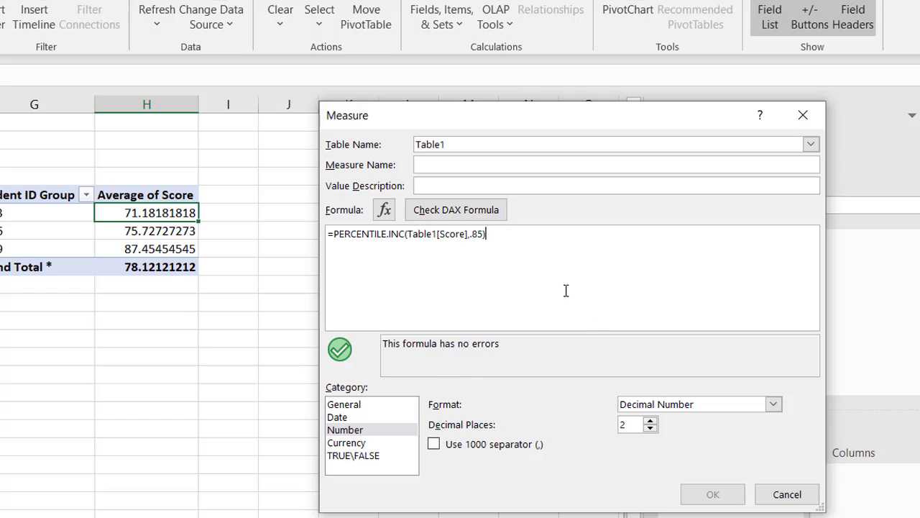
# - Name the measure '85th Percentile' and create it
pyautogui.click(464, 170)
pyautogui.write('05')
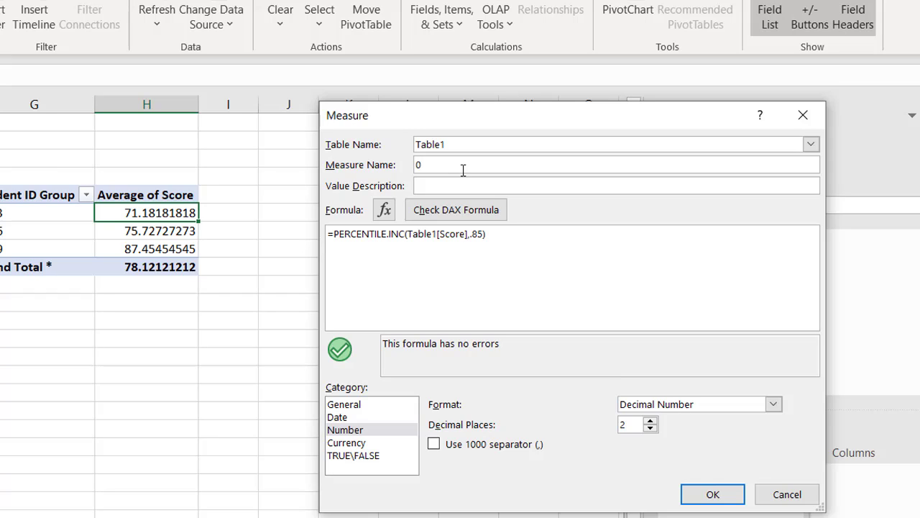
pyautogui.press('BackSpace')
pyautogui.press('BackSpace')
pyautogui.write('85th Percentile')
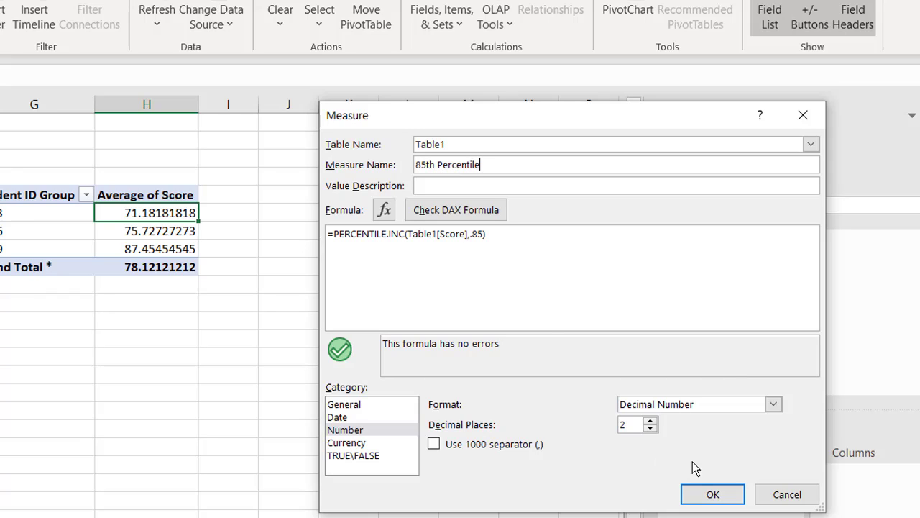
pyautogui.click(706, 495)
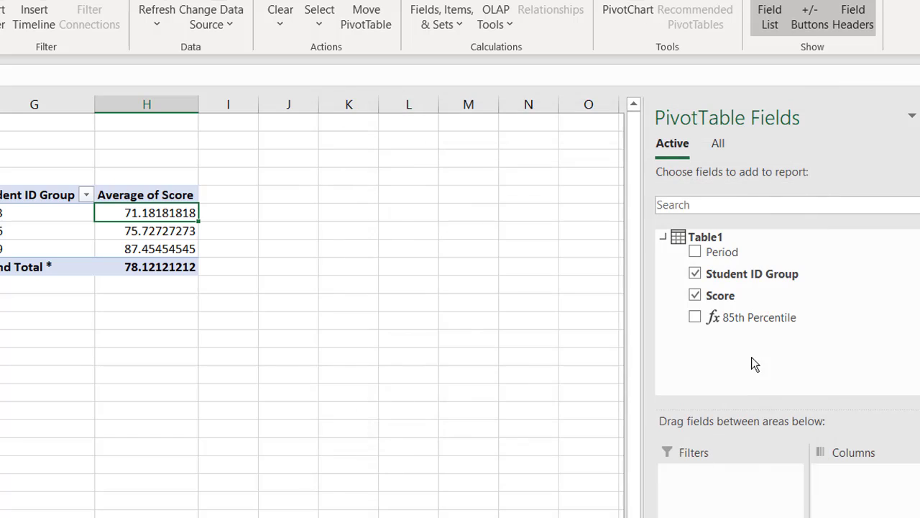
# - Drag 85th Percentile into Values, giving 82.00, 88.00, 95.00 per group and 91.20 total
pyautogui.moveTo(760, 317); pyautogui.dragTo(865, 461)
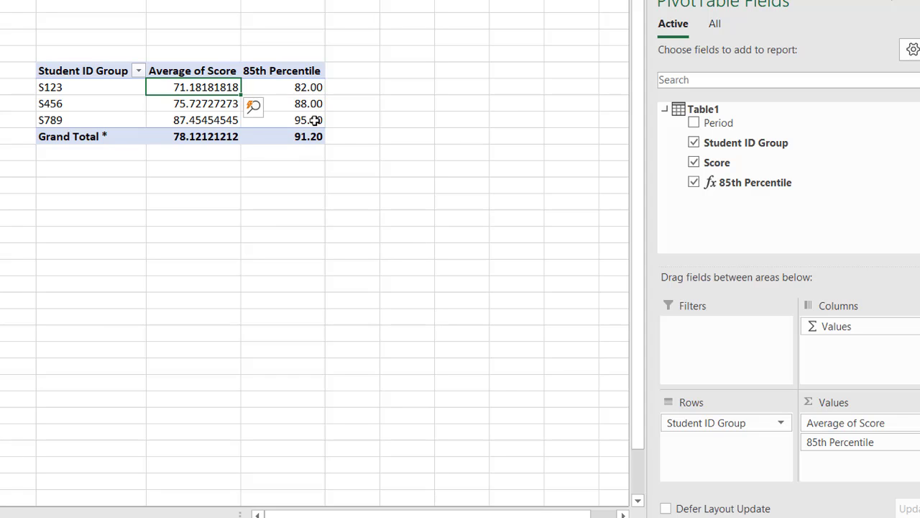
pyautogui.moveTo(316, 120)
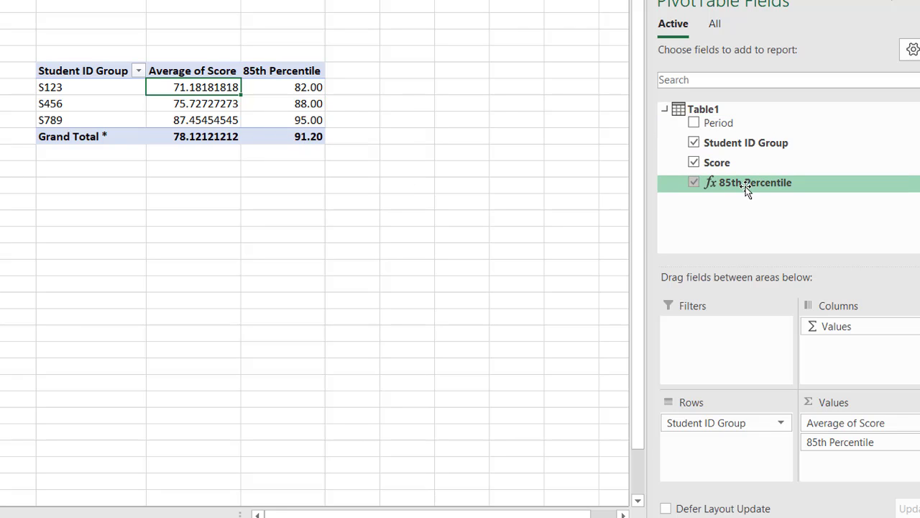
# - Add a Table1 measure named '90th Percentile' with formula =PERCENTILE.INC(Table1[Score],.9)
pyautogui.rightClick(709, 110)
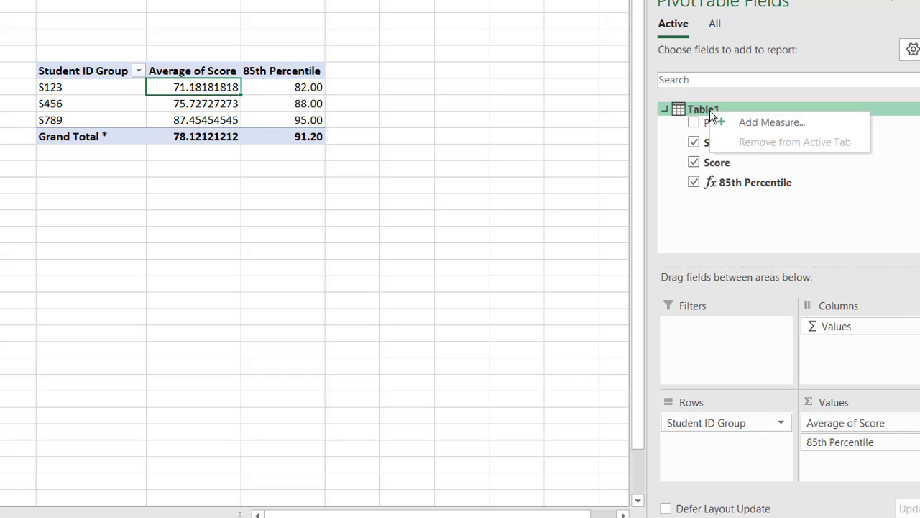
pyautogui.click(762, 125)
pyautogui.click(487, 43)
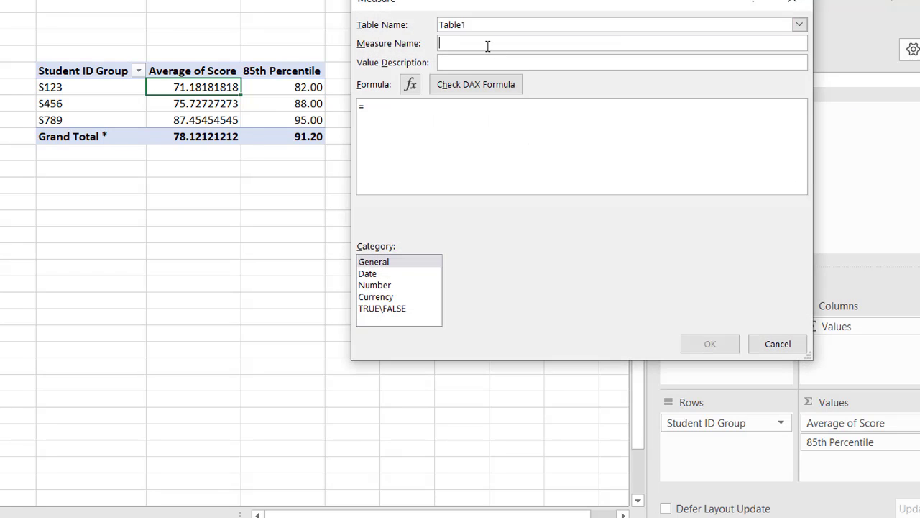
pyautogui.write('90th Percent')
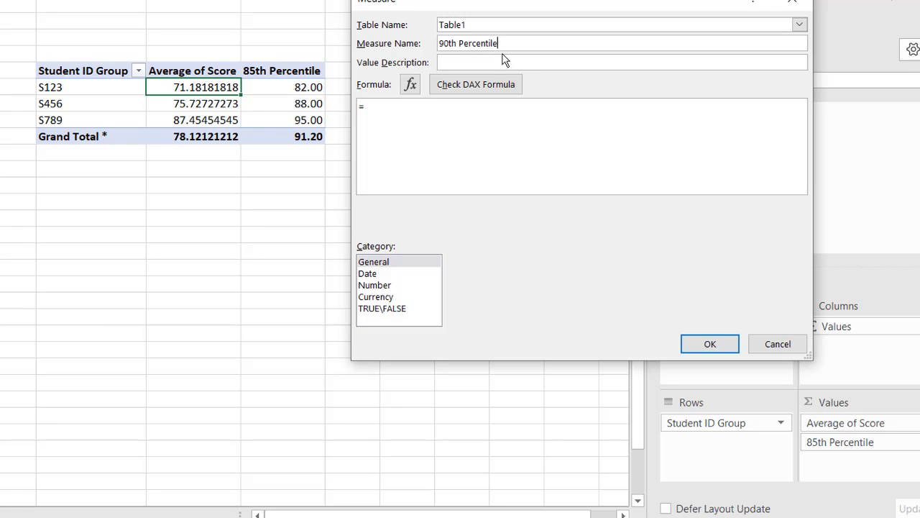
pyautogui.write('ile')
pyautogui.click(432, 109)
pyautogui.write('perc')
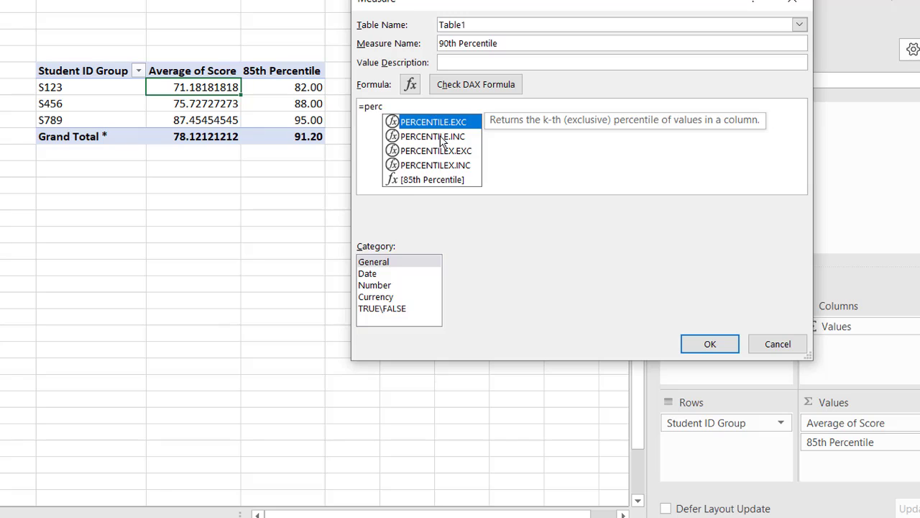
pyautogui.doubleClick(442, 139)
pyautogui.click(496, 198)
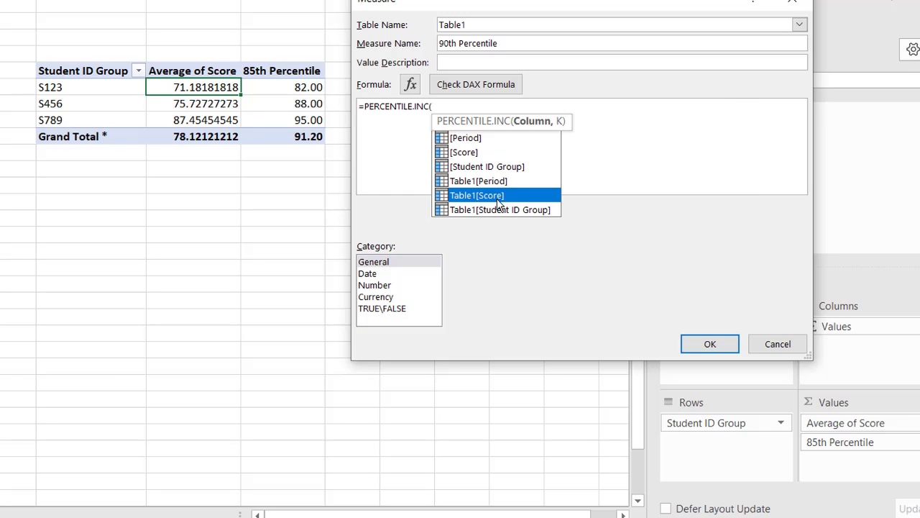
pyautogui.doubleClick(497, 198)
pyautogui.write(',')
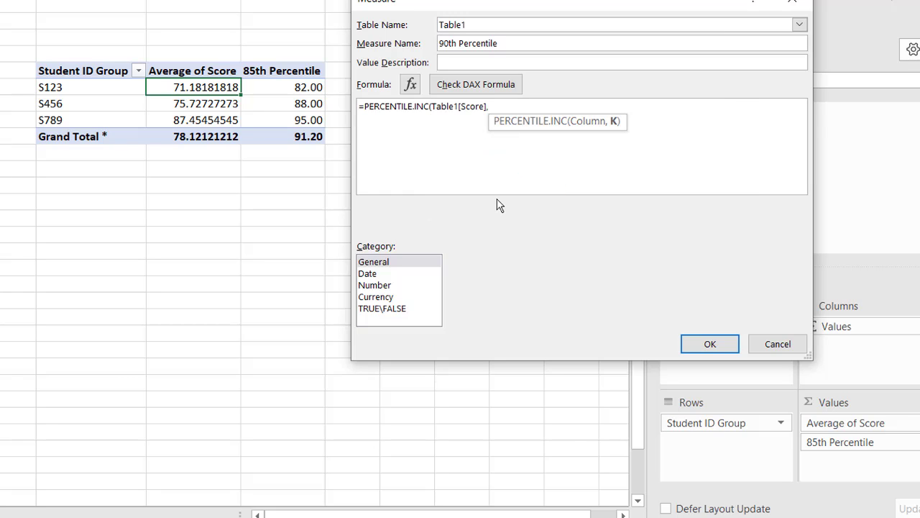
pyautogui.write('.9)')
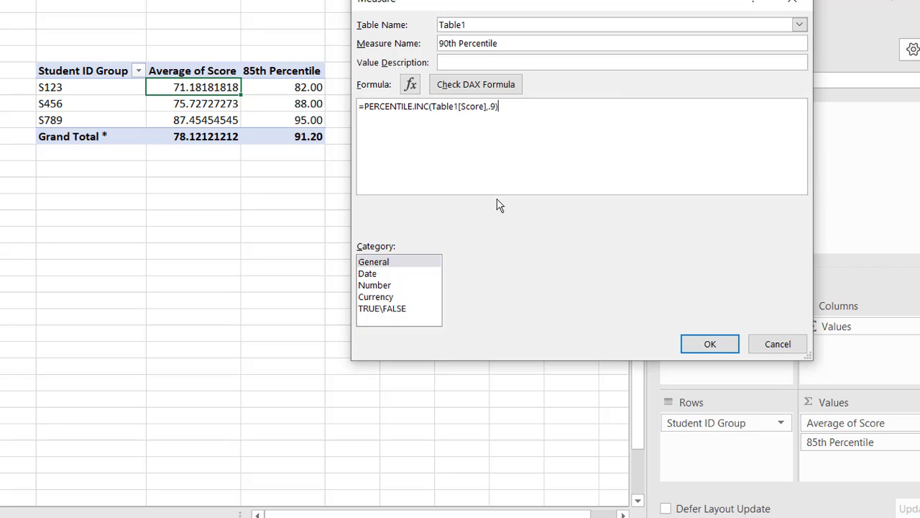
# - Format it as Number with 2 decimals and add it to the pivot, showing 86.00, 91.00, 95.00
pyautogui.click(417, 286)
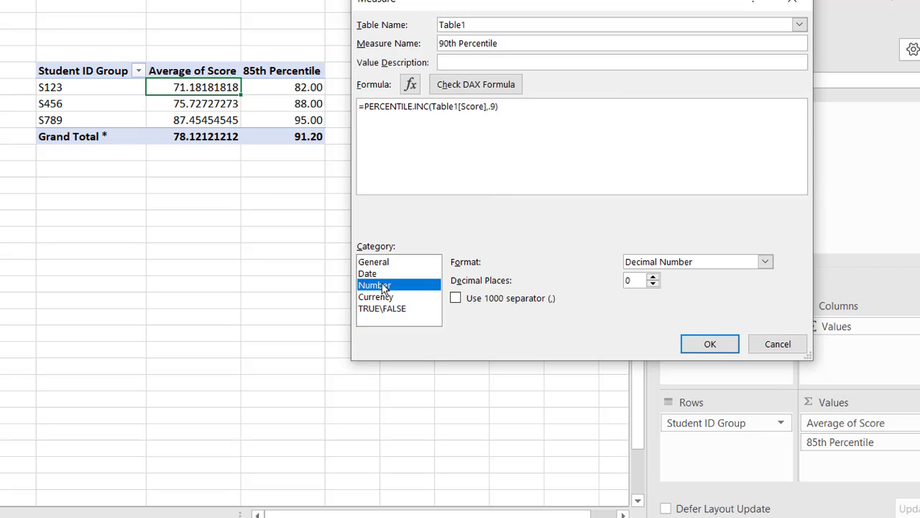
pyautogui.click(653, 278)
pyautogui.click(653, 279)
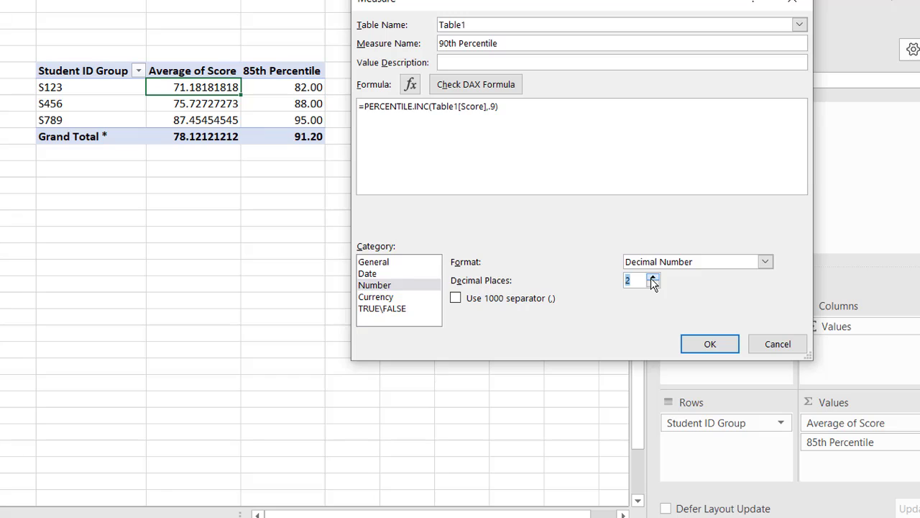
pyautogui.click(694, 340)
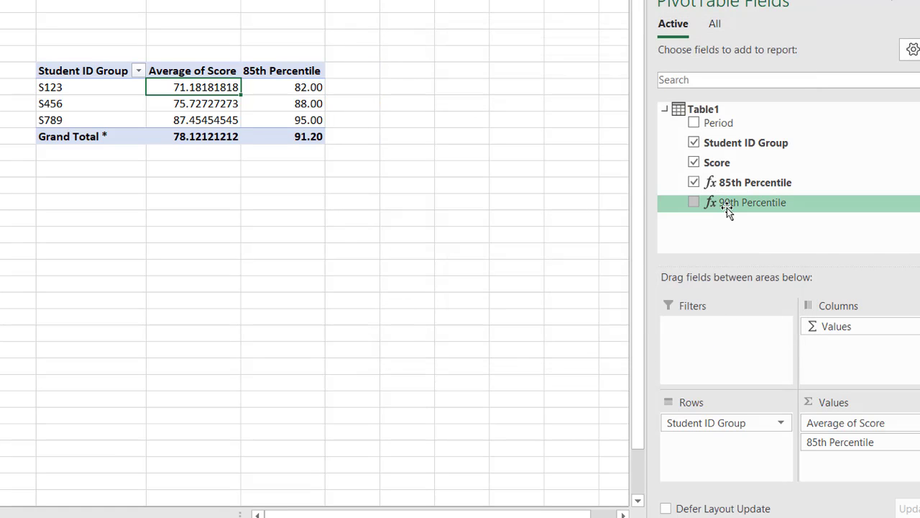
pyautogui.click(733, 204)
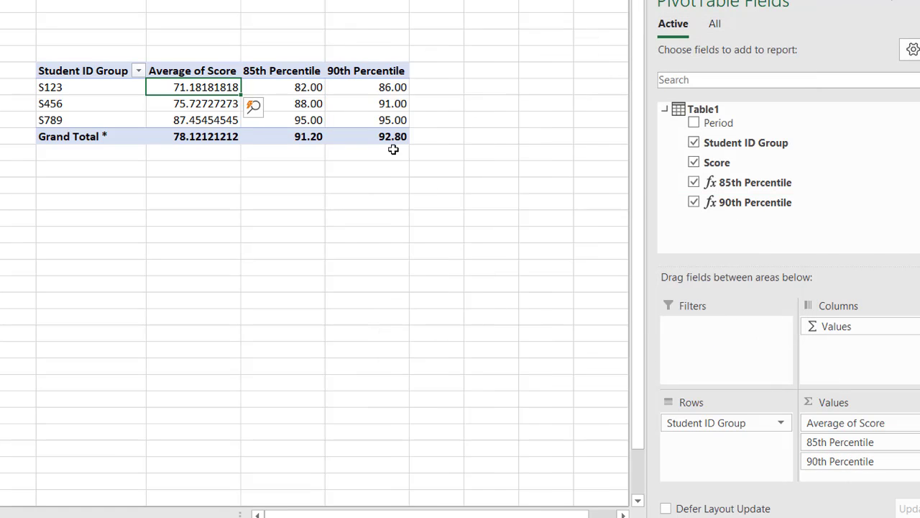
pyautogui.moveTo(397, 122)
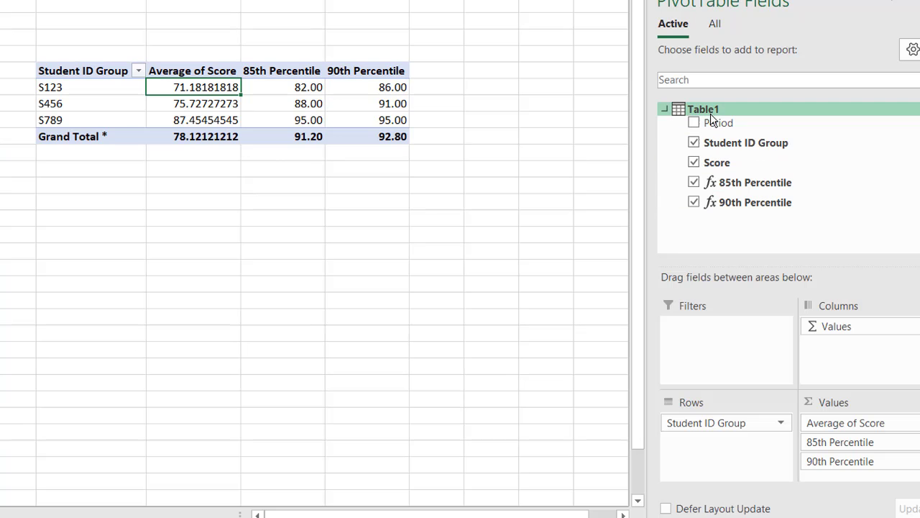
pyautogui.rightClick(711, 119)
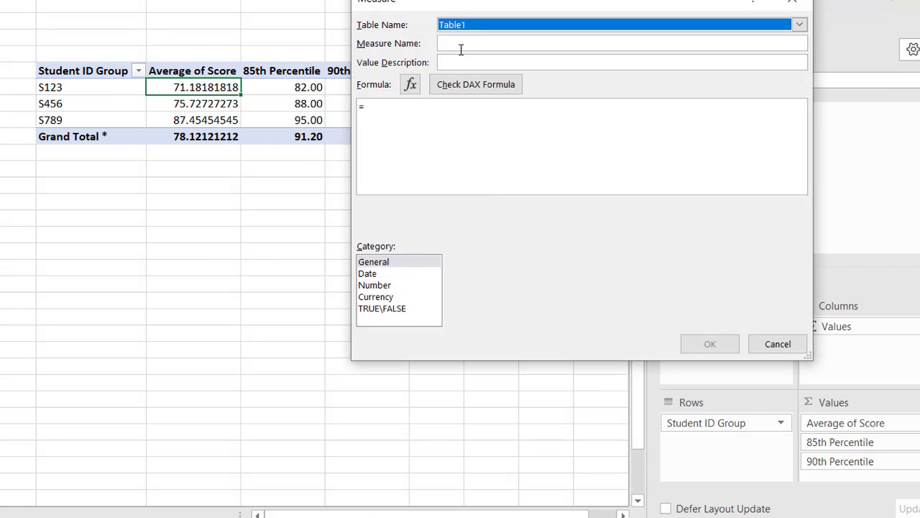
# - Define measure '95th Percentile' as PERCENTILE.INC of Table1[Score] at .95, formatted Number with 2 decimals
pyautogui.click(461, 47)
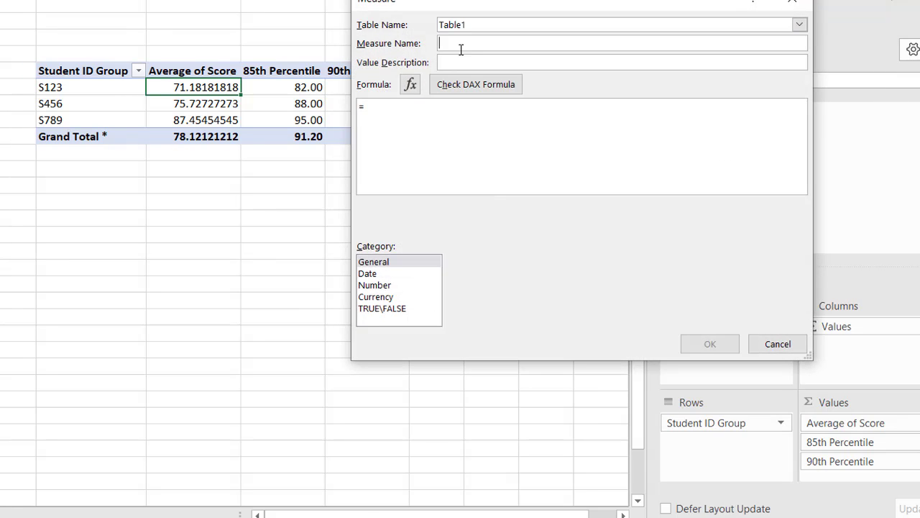
pyautogui.write('95t')
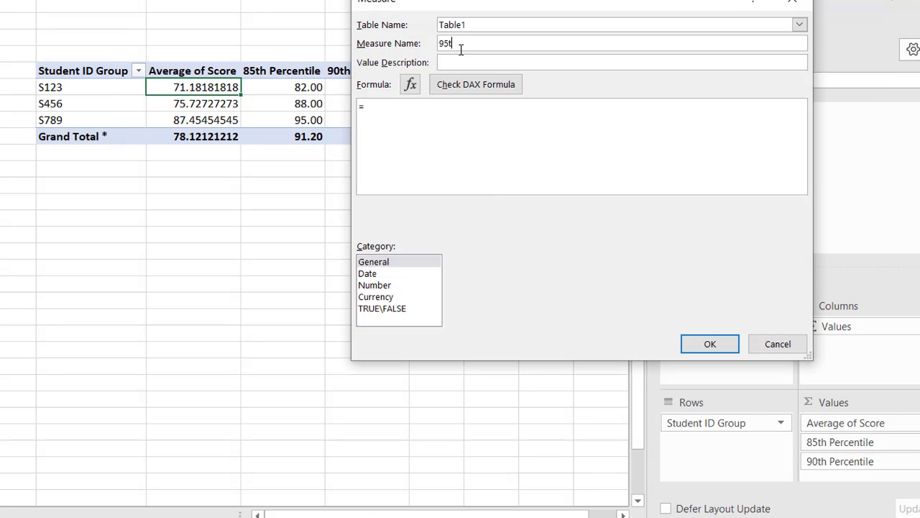
pyautogui.write('h Percent')
pyautogui.write('perce')
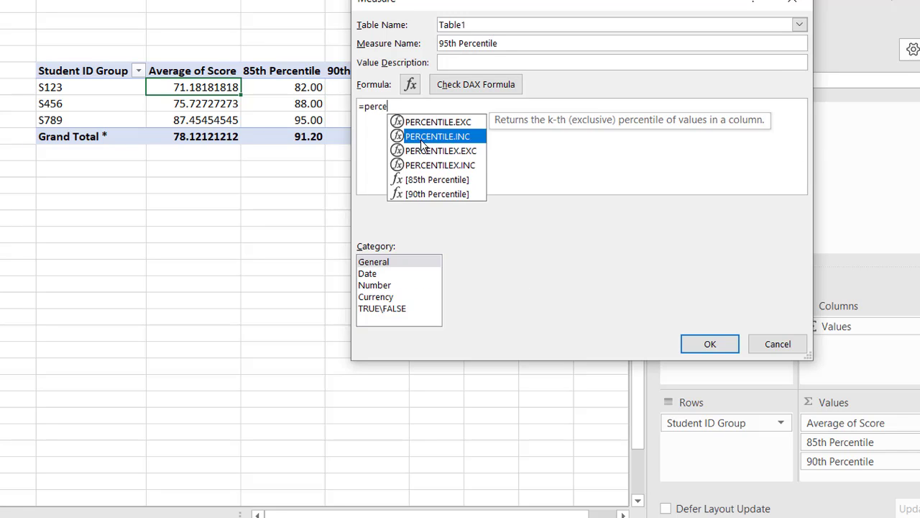
pyautogui.doubleClick(423, 137)
pyautogui.doubleClick(497, 195)
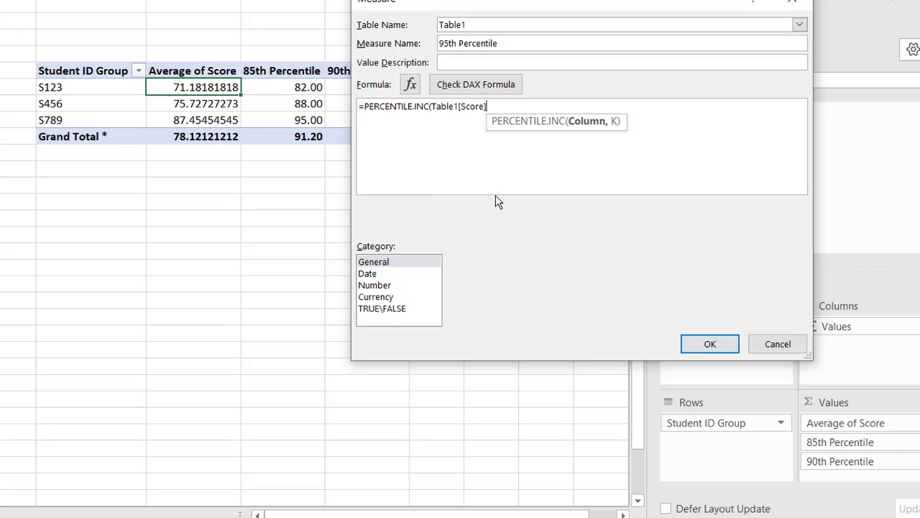
pyautogui.write(',.95)')
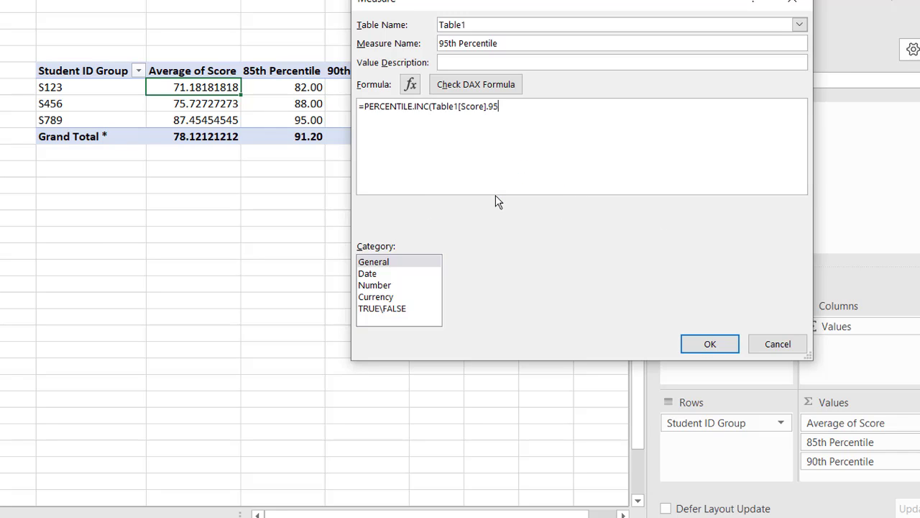
pyautogui.click(375, 284)
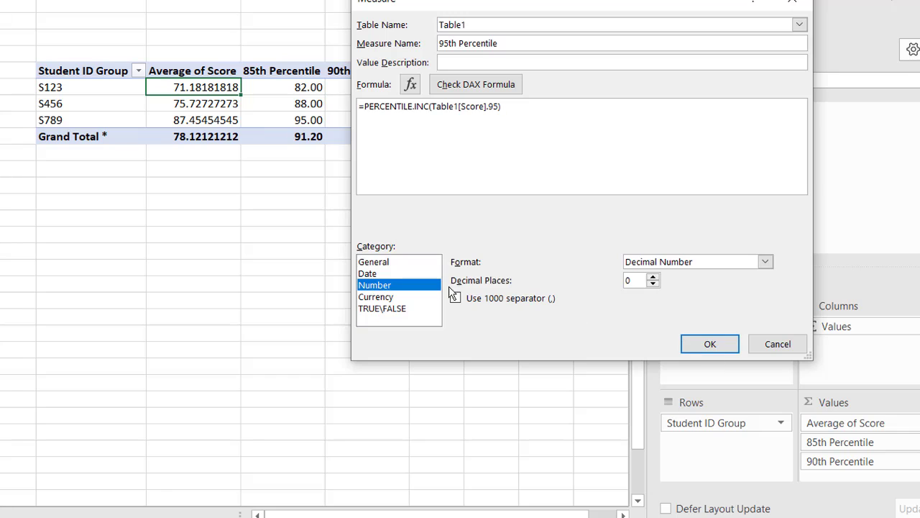
pyautogui.click(655, 277)
pyautogui.click(655, 277)
# - Fix the missing comma after [Score], save the measure and drag it into the pivot Values
pyautogui.click(710, 344)
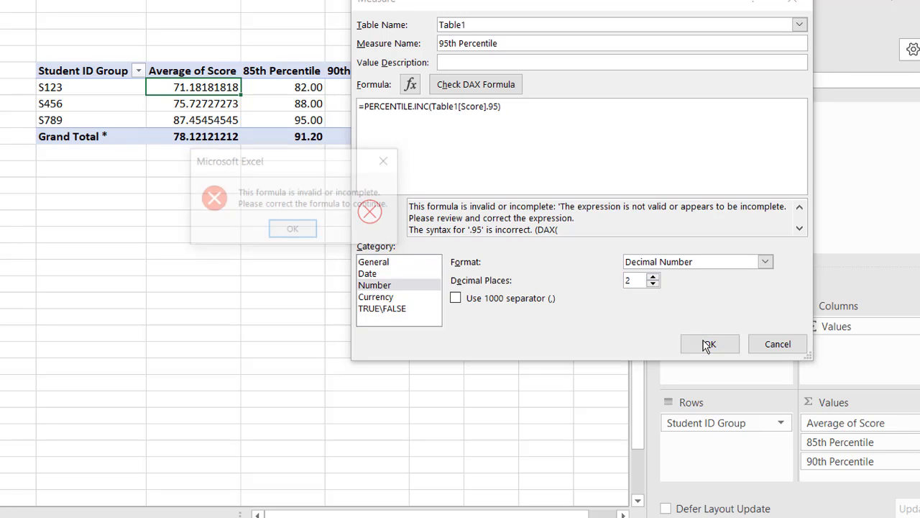
pyautogui.click(295, 228)
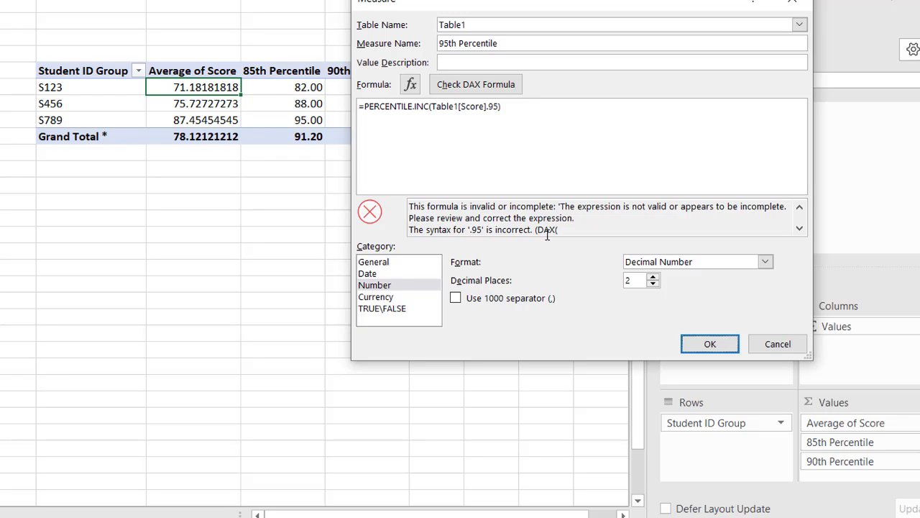
pyautogui.click(489, 106)
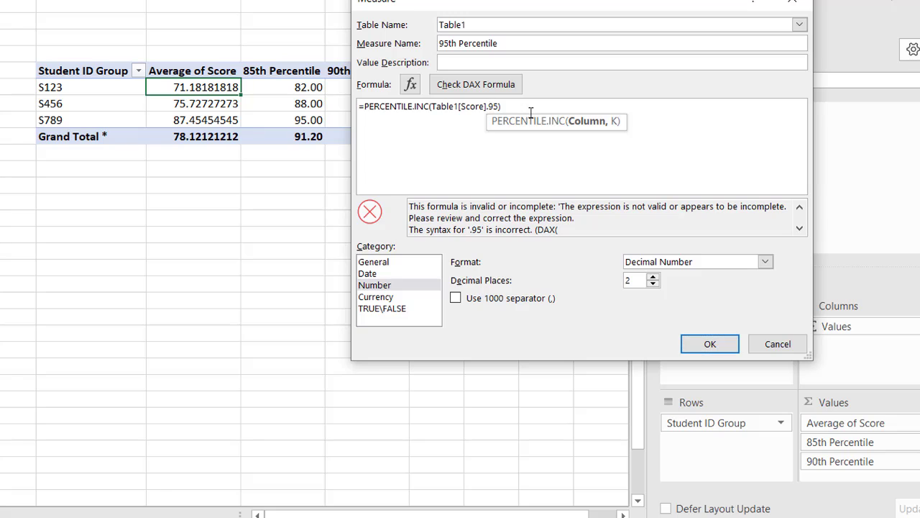
pyautogui.write(',')
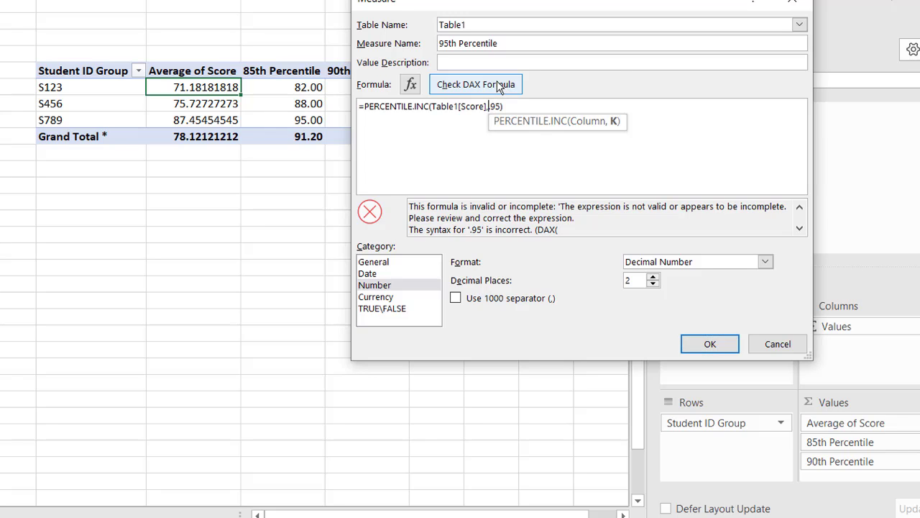
pyautogui.click(505, 86)
pyautogui.click(719, 350)
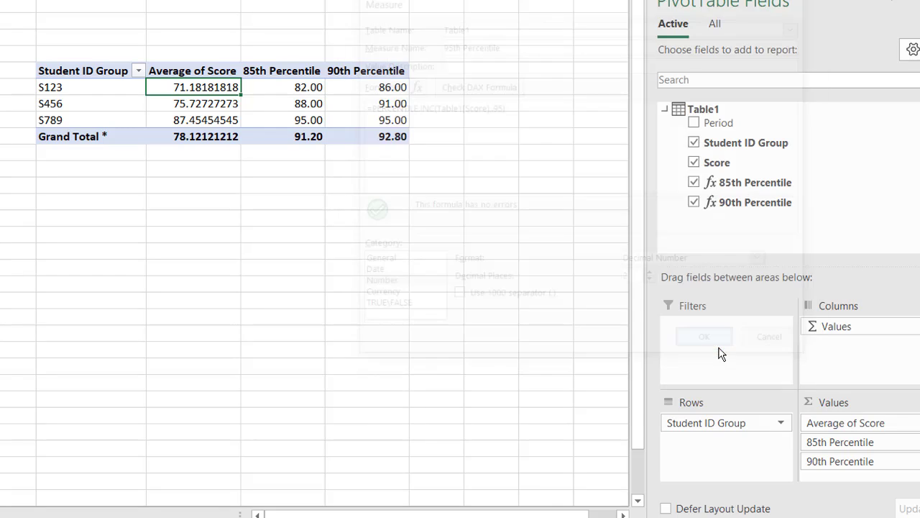
pyautogui.moveTo(751, 230); pyautogui.dragTo(823, 467)
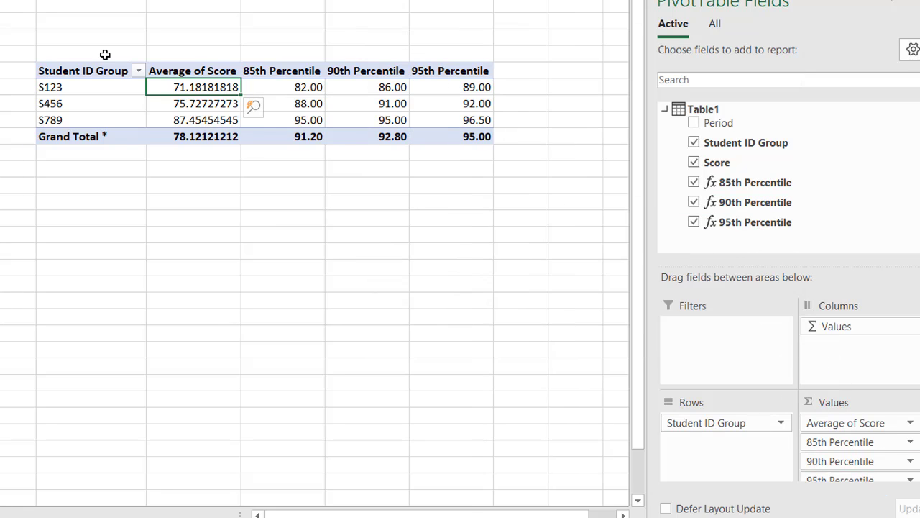
# - Set Average of Score's number format to Number, 2 decimals (71.18, 75.73, 87.45, 78.12 total)
pyautogui.rightClick(178, 87)
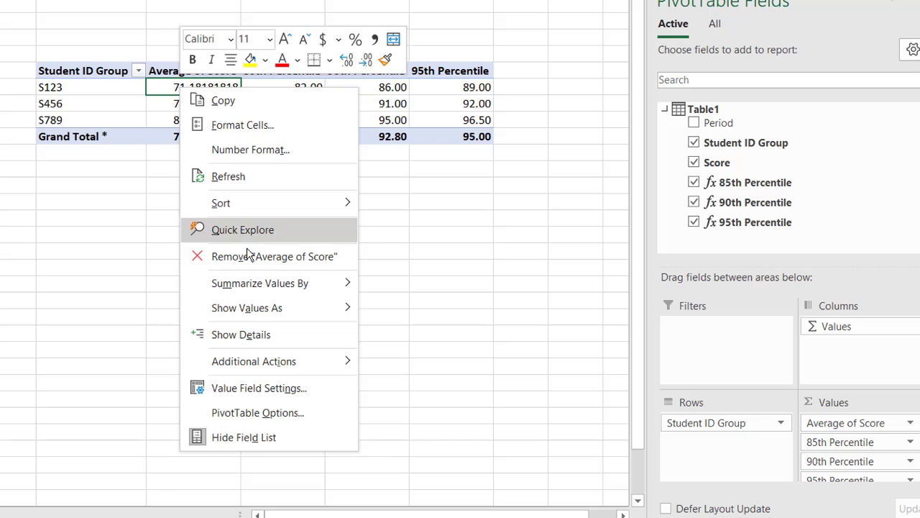
pyautogui.click(291, 389)
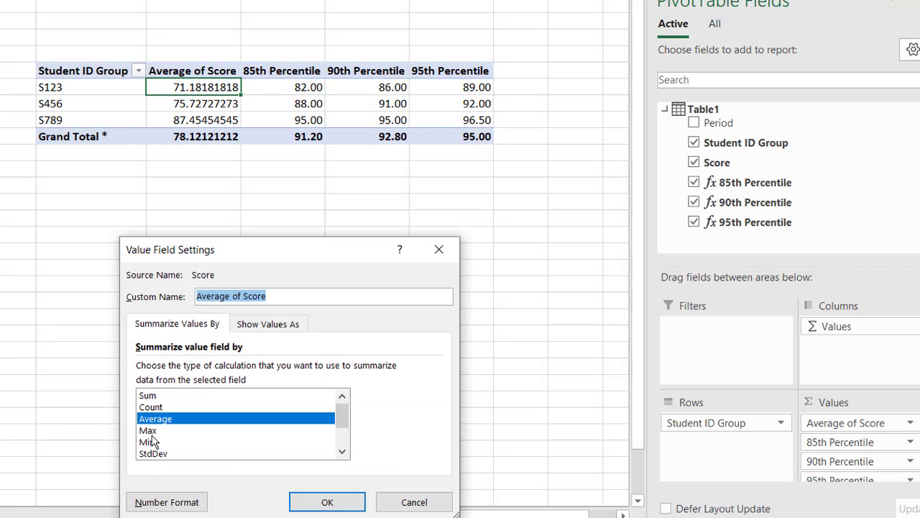
pyautogui.click(170, 503)
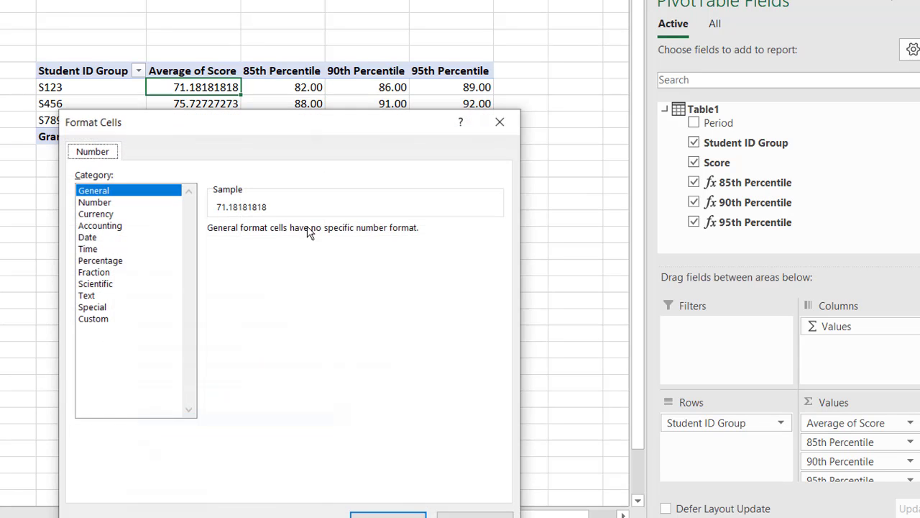
pyautogui.click(105, 203)
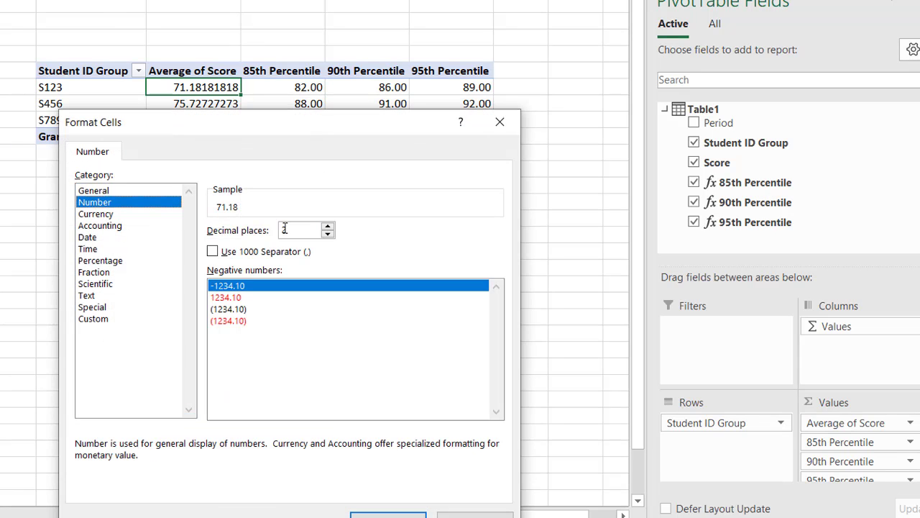
pyautogui.click(389, 514)
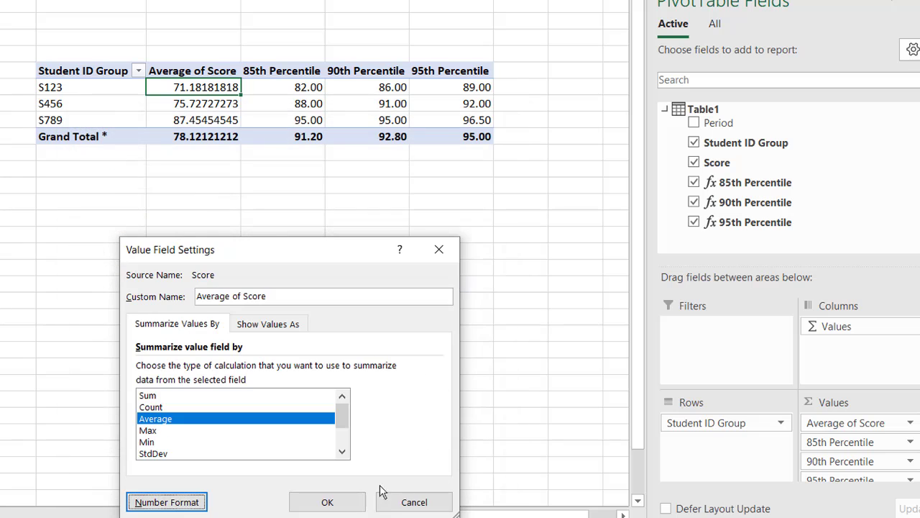
pyautogui.click(324, 501)
pyautogui.click(302, 236)
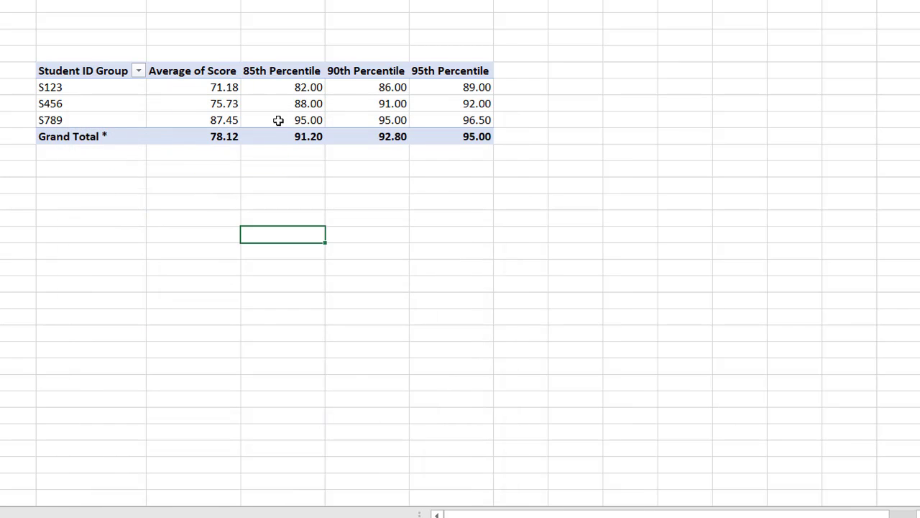
pyautogui.scroll(-2, 267, 291)
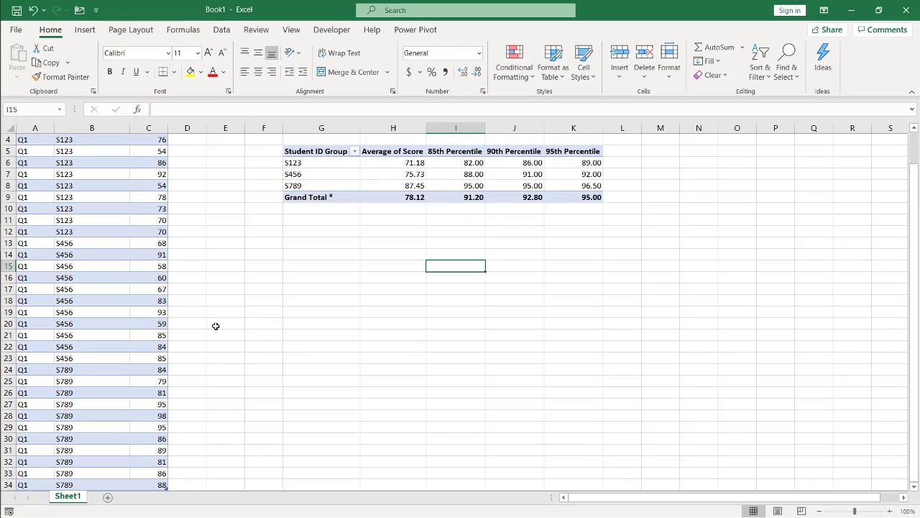
# - Copy the S789 rows A24:C34 and paste them at E24
pyautogui.scroll(-2, 268, 291)
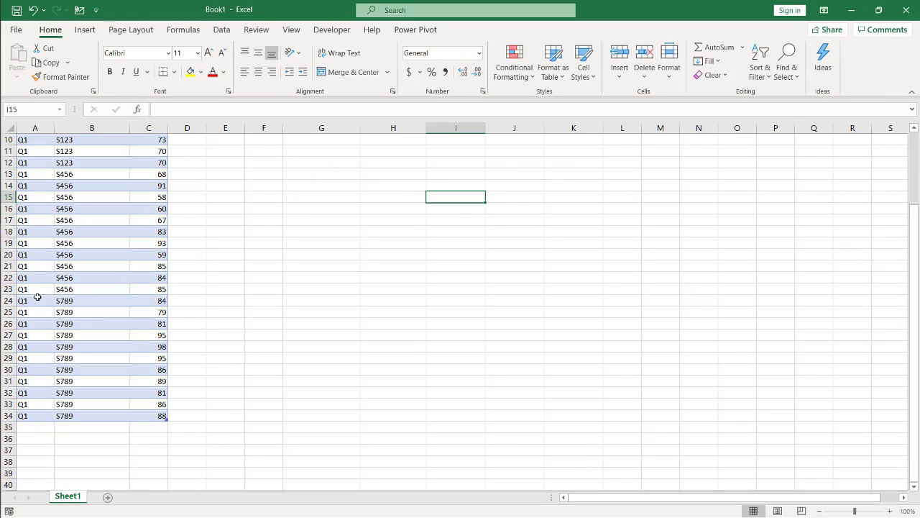
pyautogui.moveTo(34, 296); pyautogui.dragTo(118, 330)
pyautogui.keyDown('shift'); pyautogui.click(147, 415); pyautogui.keyUp('shift')
pyautogui.hotkey('ctrl', 'c')
pyautogui.click(235, 298)
pyautogui.hotkey('ctrl', 'v')
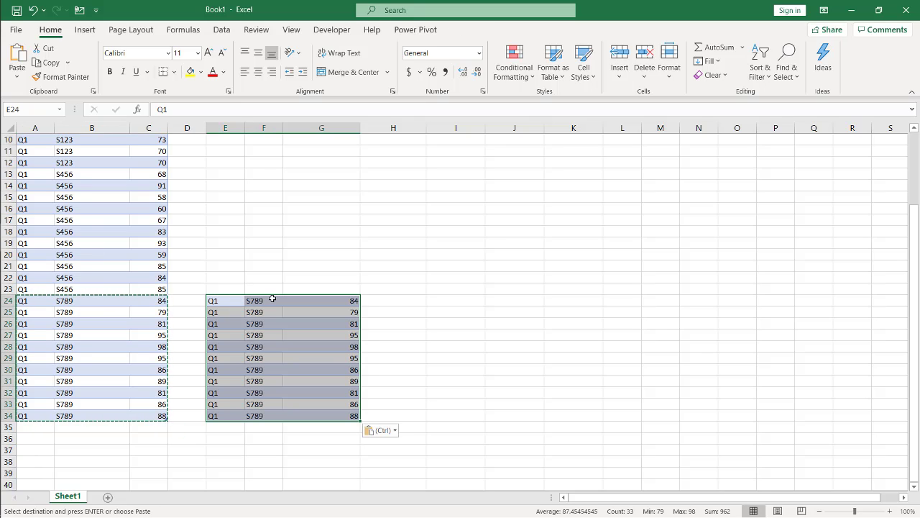
# - Replace S789 with S000 in the pasted group IDs F24:F34
pyautogui.moveTo(271, 301); pyautogui.dragTo(266, 415)
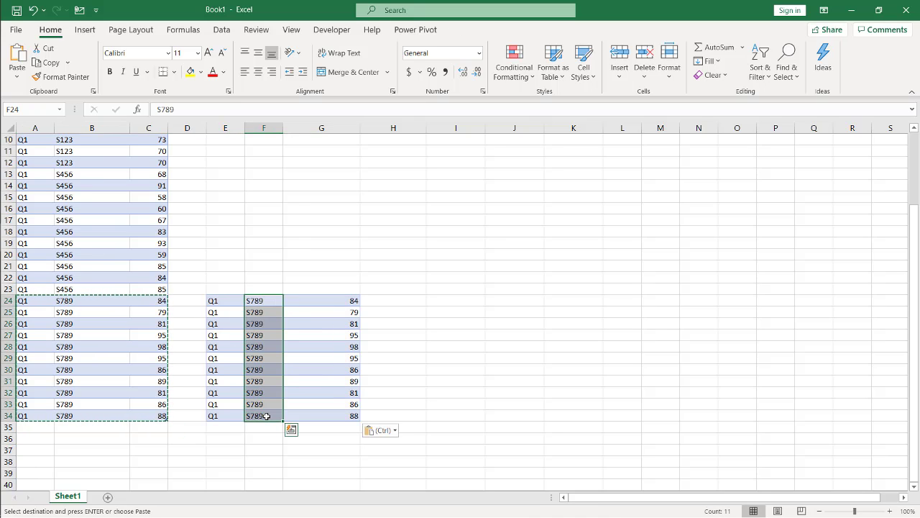
pyautogui.hotkey('ctrl', 'f')
pyautogui.click(579, 244)
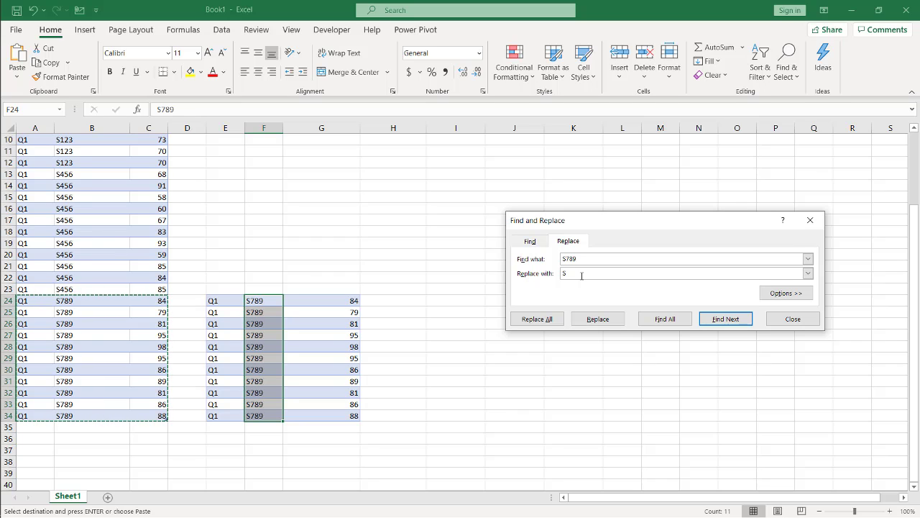
pyautogui.click(547, 319)
pyautogui.click(469, 296)
pyautogui.click(792, 319)
# - Fill G24:G34 with =RANDBETWEEN(50,100) at once using Ctrl+Enter
pyautogui.moveTo(327, 302); pyautogui.dragTo(348, 417)
pyautogui.write('=rand')
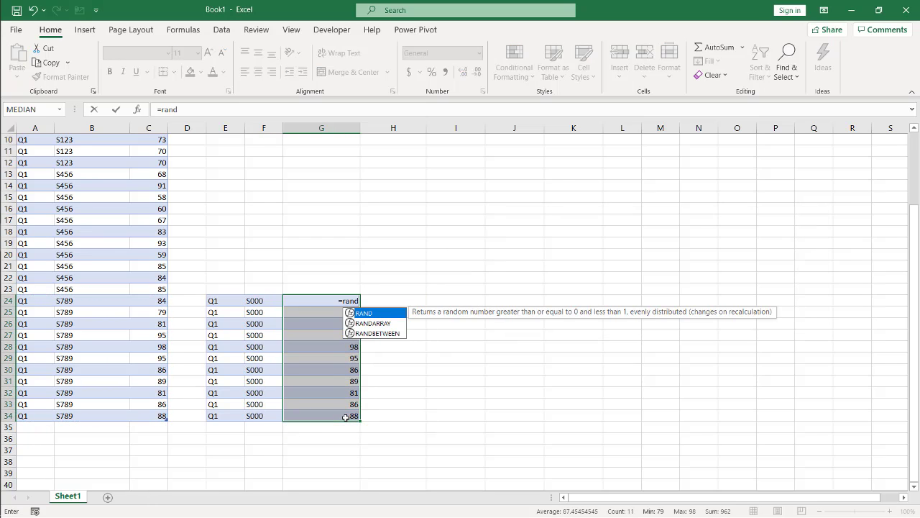
pyautogui.doubleClick(387, 334)
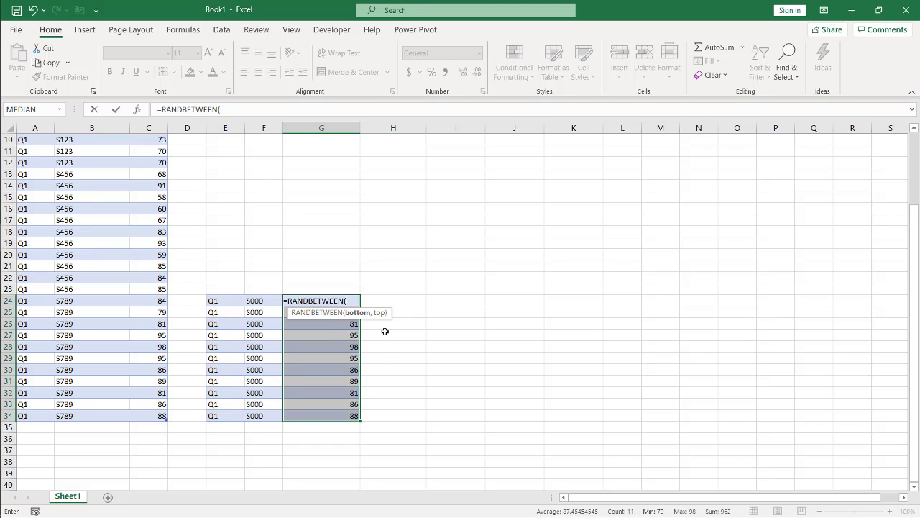
pyautogui.write('50,1')
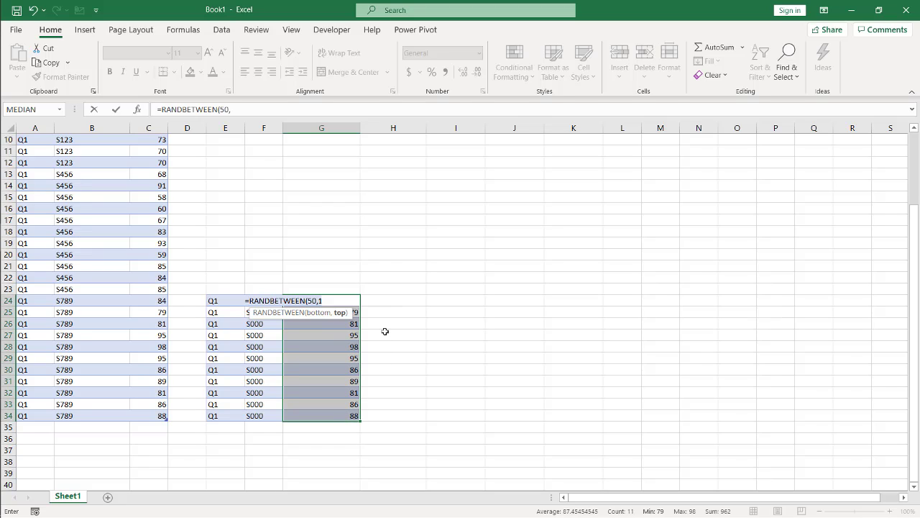
pyautogui.write('00)')
pyautogui.hotkey('ctrl', 'Return')
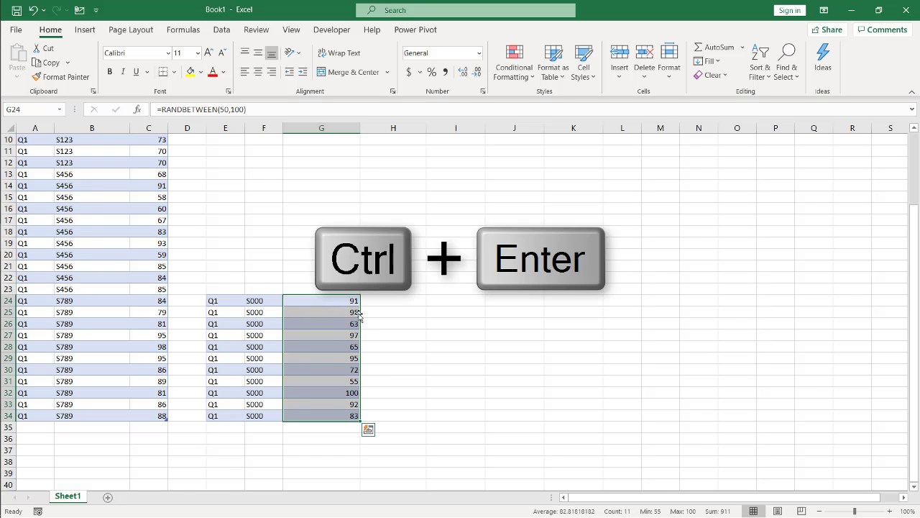
# - Paste the E24:G34 S000 block as values at A35, extending Table1 through row 45
pyautogui.hotkey('ctrl', 'c')
pyautogui.moveTo(216, 301); pyautogui.dragTo(317, 411)
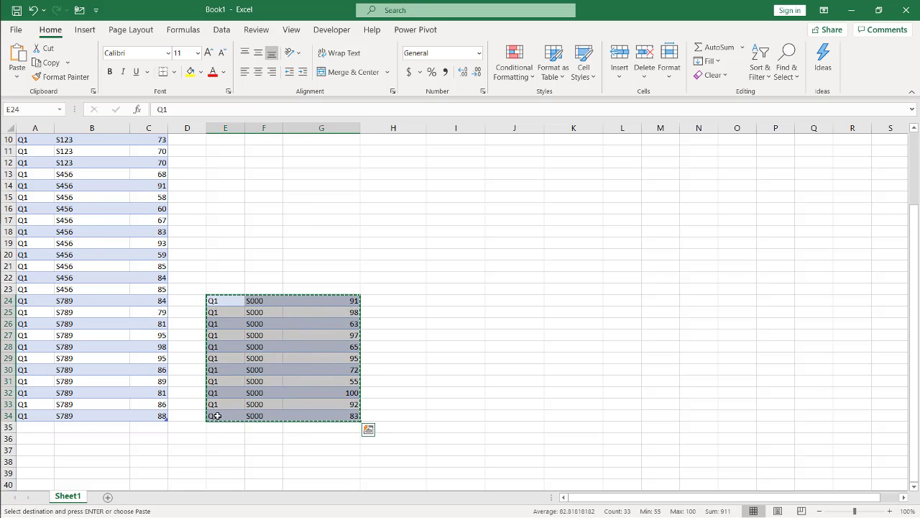
pyautogui.click(28, 425)
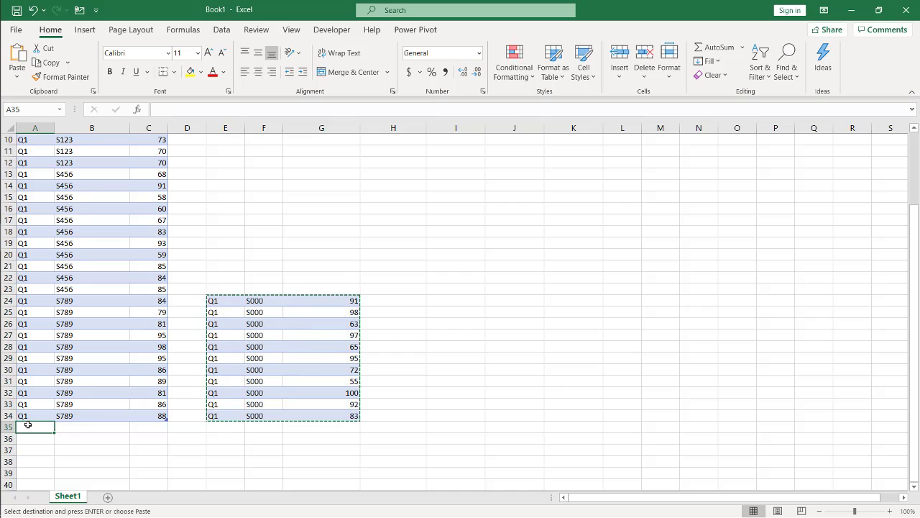
pyautogui.press('alt')
pyautogui.press('h')
pyautogui.press('v')
pyautogui.press('s')
pyautogui.press('v')
pyautogui.press('Return')
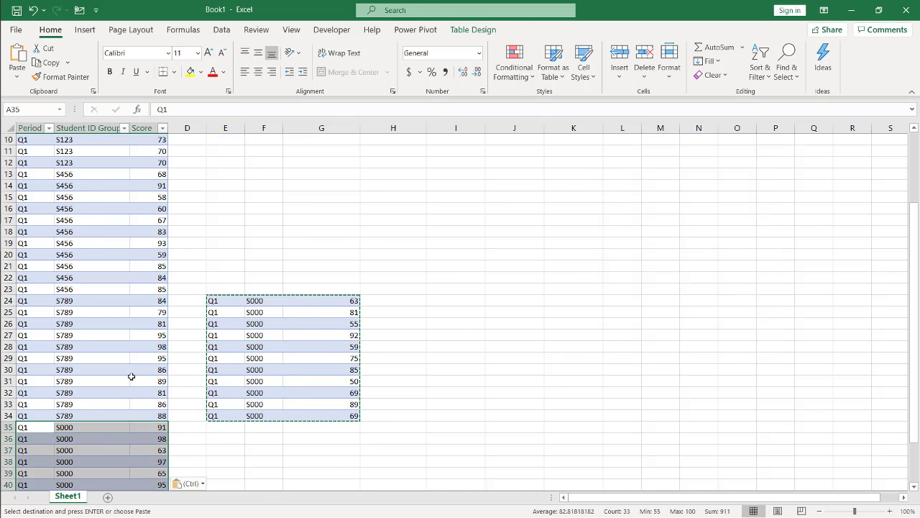
pyautogui.scroll(-3, 137, 370)
pyautogui.click(137, 344)
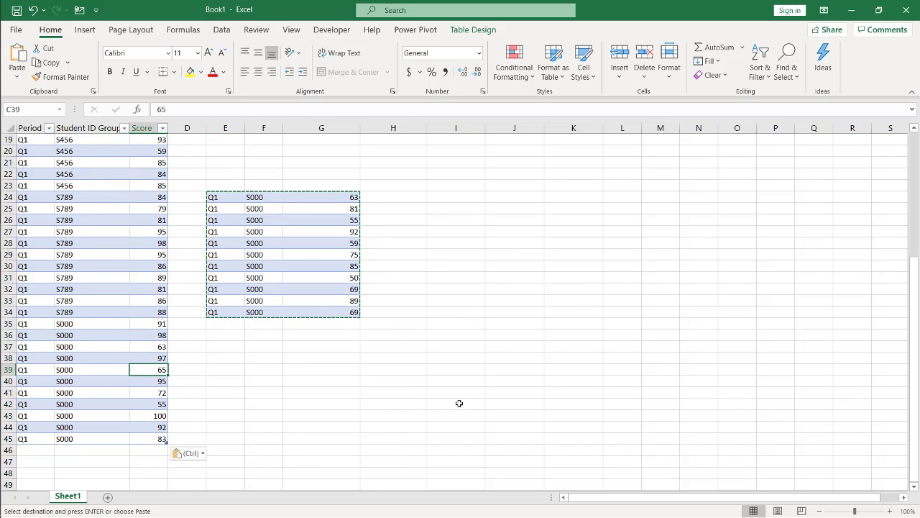
# - Remove the Grand Total row from the pivot table
pyautogui.scroll(6, 460, 403)
pyautogui.rightClick(375, 210)
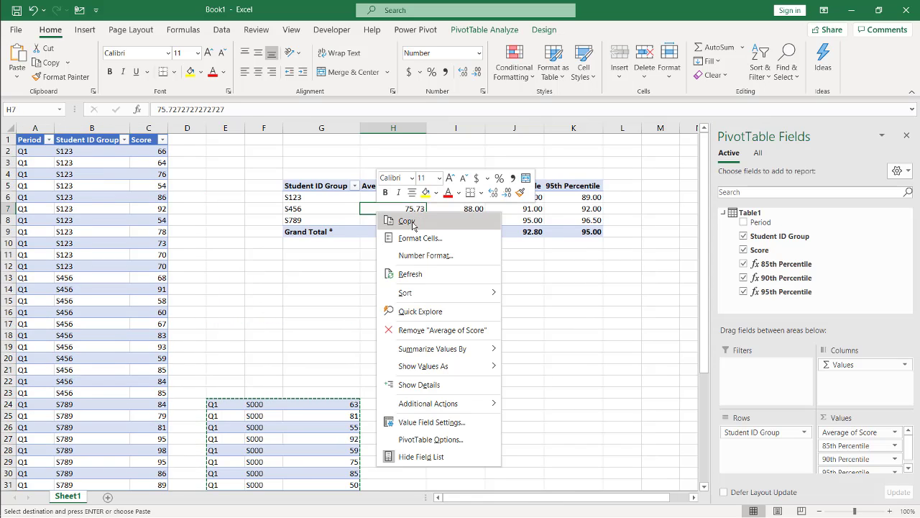
pyautogui.press('Escape')
pyautogui.rightClick(327, 232)
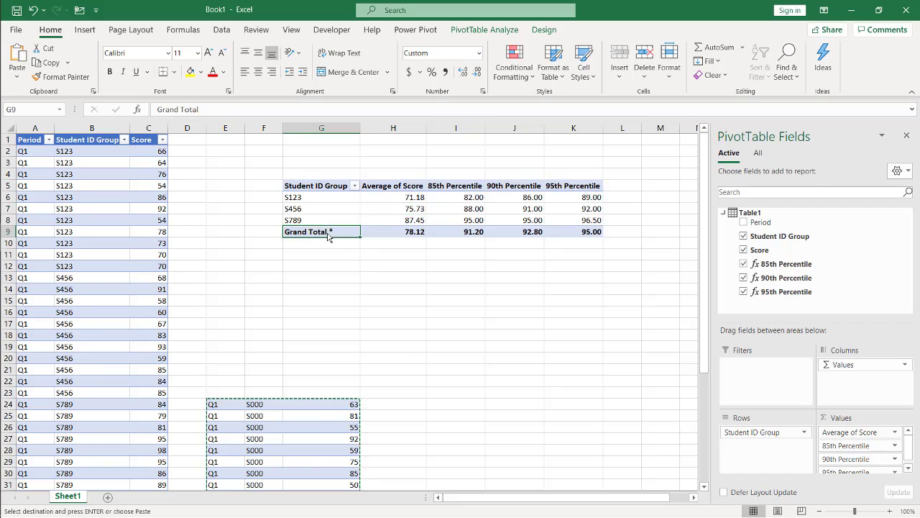
pyautogui.click(394, 314)
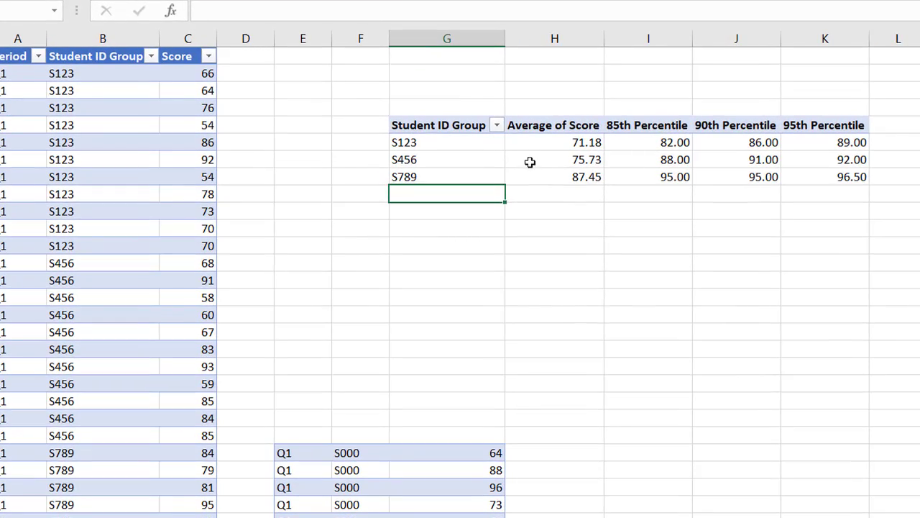
# - Refresh the pivot so S000 shows an 82.82 average and 97.50, 98.00, 99.00 percentiles
pyautogui.rightClick(491, 158)
pyautogui.click(555, 159)
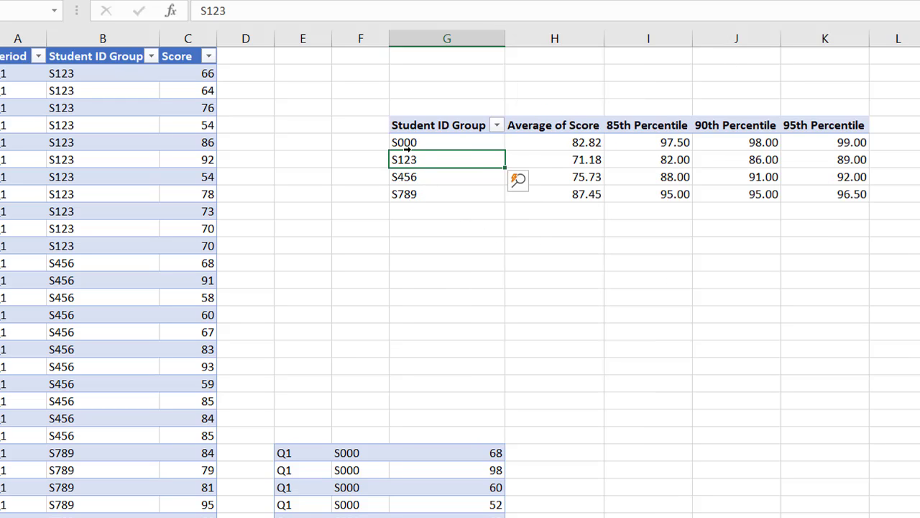
pyautogui.click(575, 142)
pyautogui.click(640, 149)
pyautogui.click(715, 148)
pyautogui.scroll(-10, 192, 329)
# - Turn on Show Formulas with Ctrl+` and inspect the PERCENTILE.INC and AVERAGEIF formulas in H3, G4, H4
pyautogui.click(135, 278)
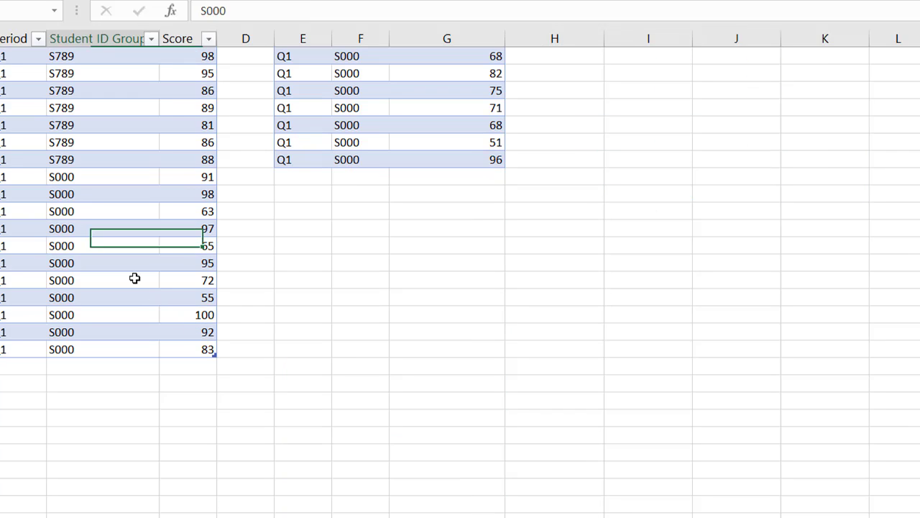
pyautogui.scroll(10, 135, 278)
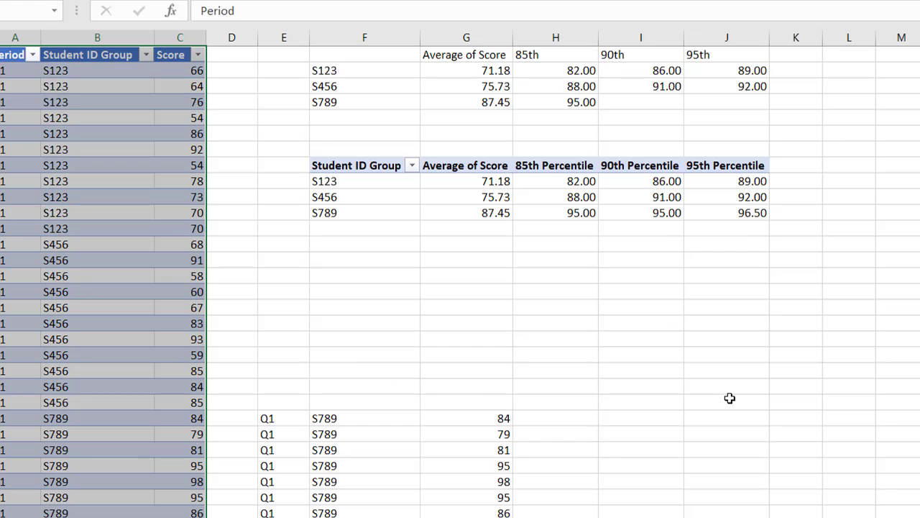
pyautogui.click(729, 397)
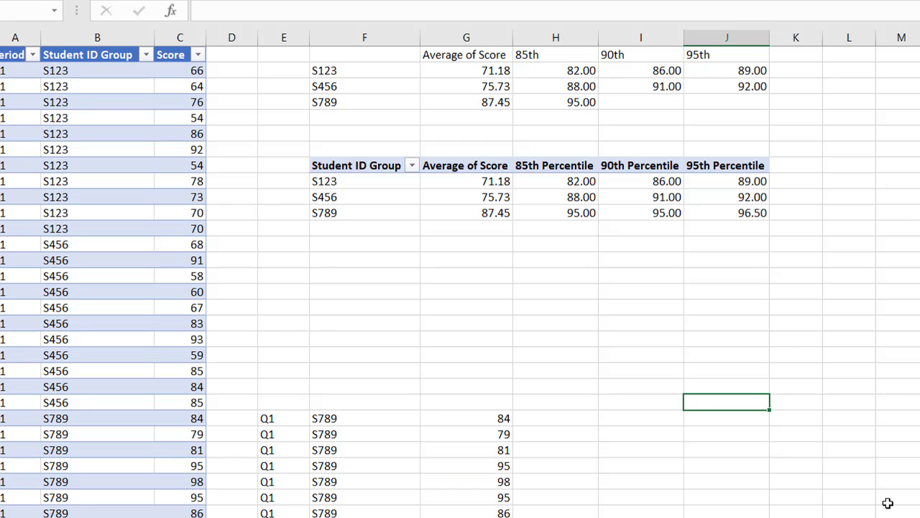
pyautogui.hotkey('ctrl', '`')
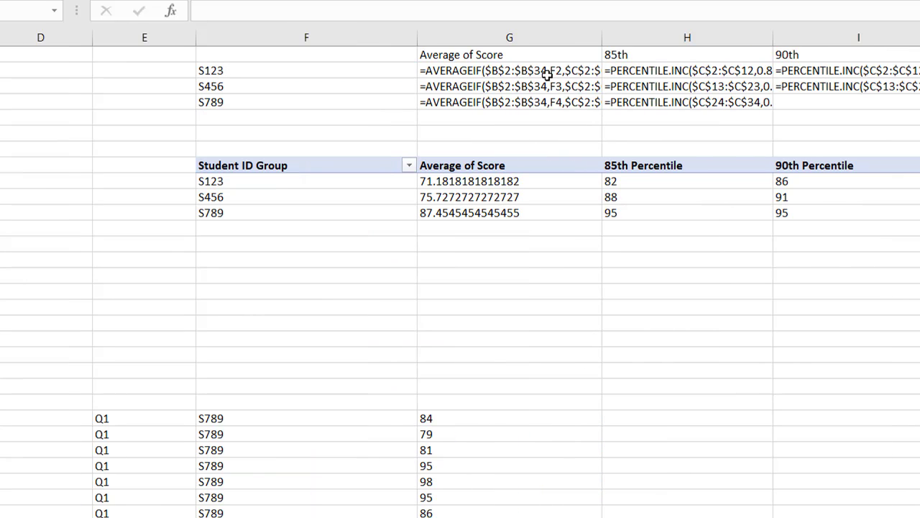
pyautogui.click(656, 87)
pyautogui.click(548, 102)
pyautogui.click(657, 98)
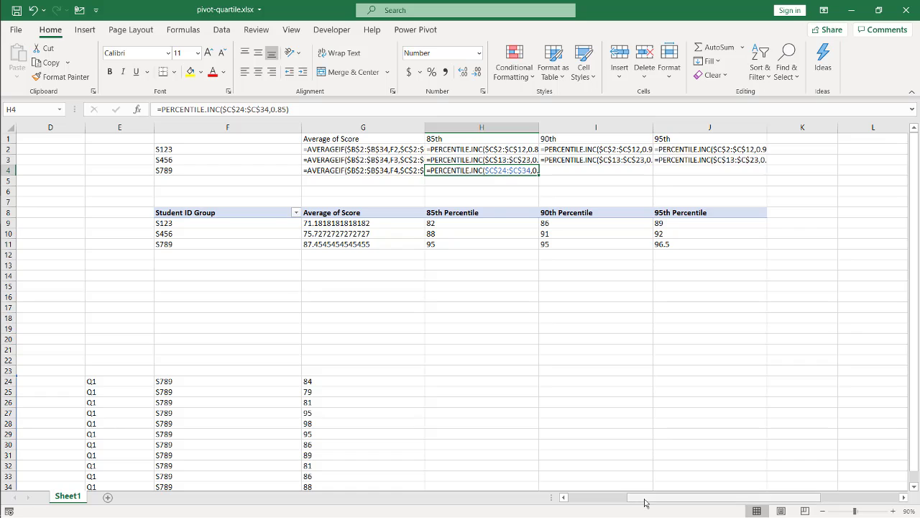
pyautogui.moveTo(645, 503); pyautogui.dragTo(568, 503)
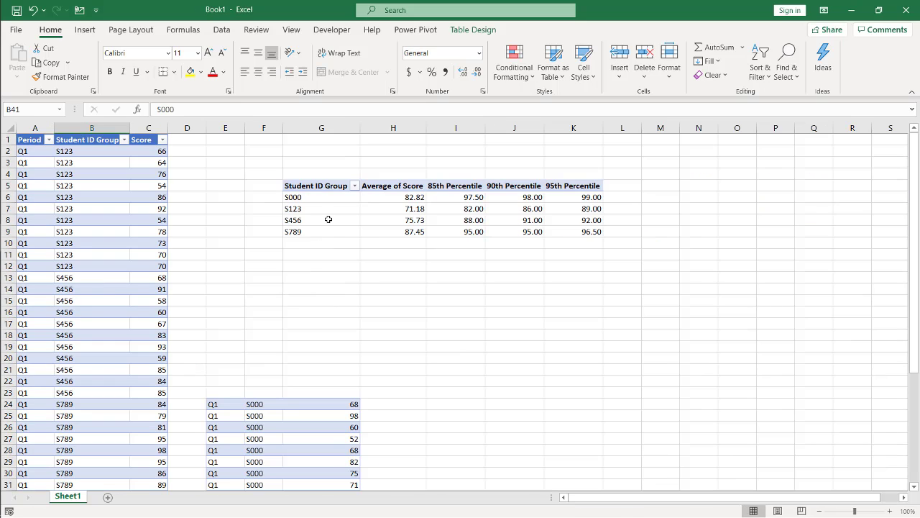
# - In Book1, bring up the S123 pivot row's context menu, then dismiss it with Esc
pyautogui.rightClick(330, 209)
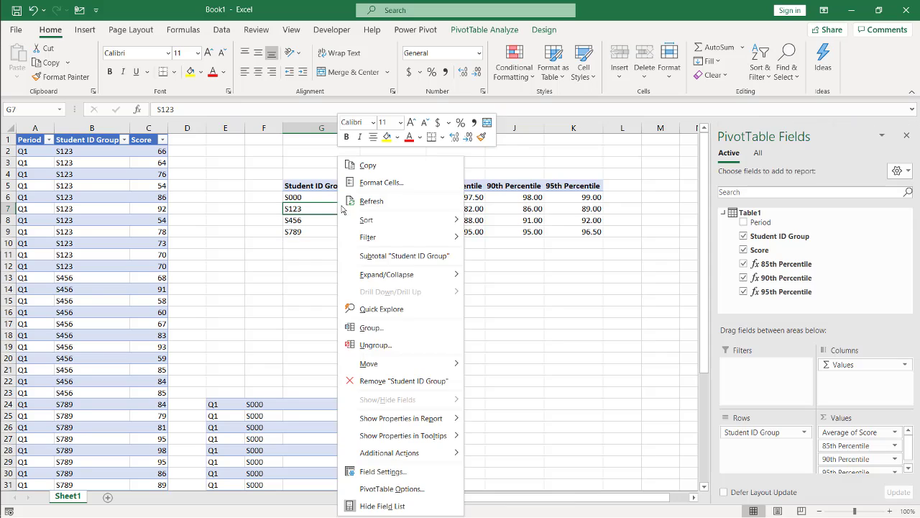
pyautogui.press('Escape')
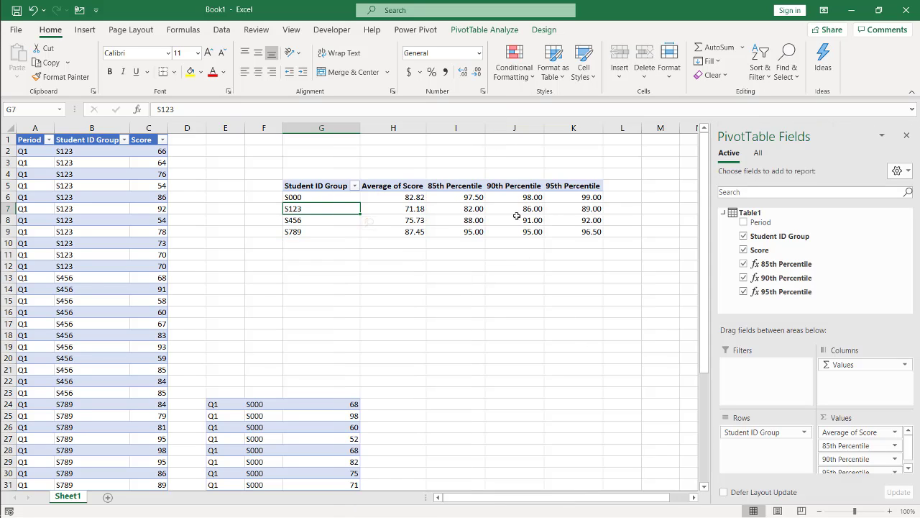